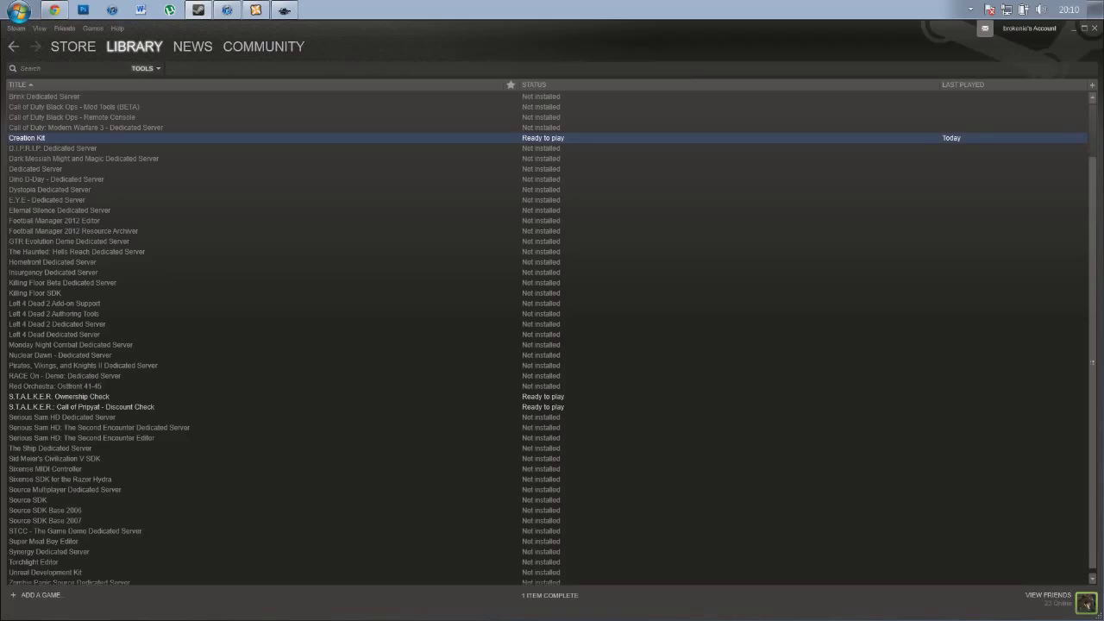
Show the Tools category of the Steam library and bring the list's beginning with the Creation Kit entry into view
left_click(146, 68)
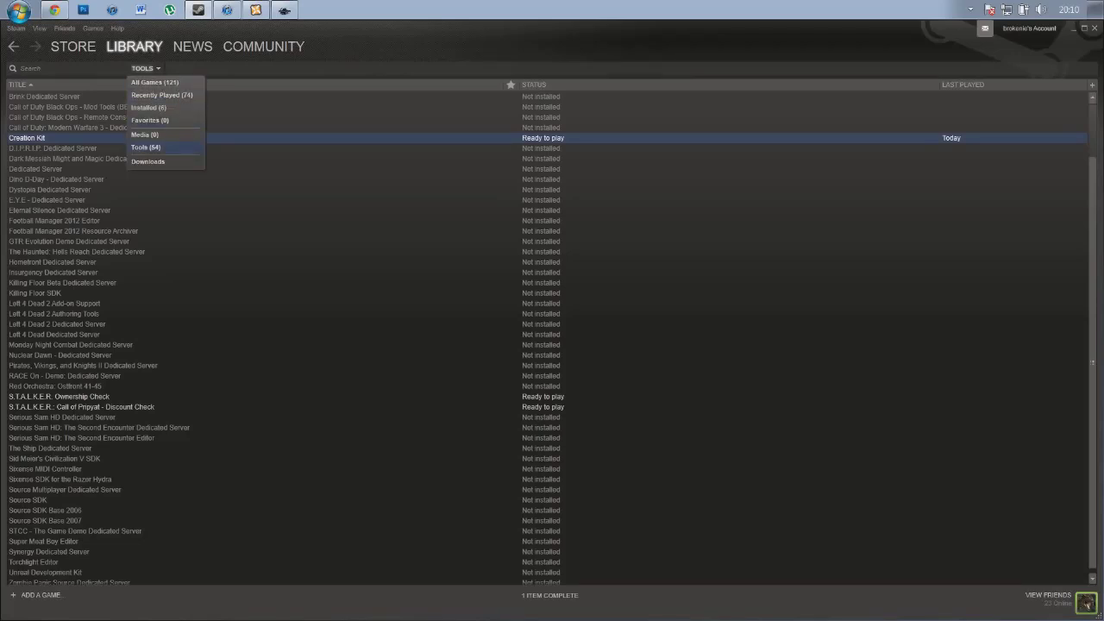
left_click(145, 147)
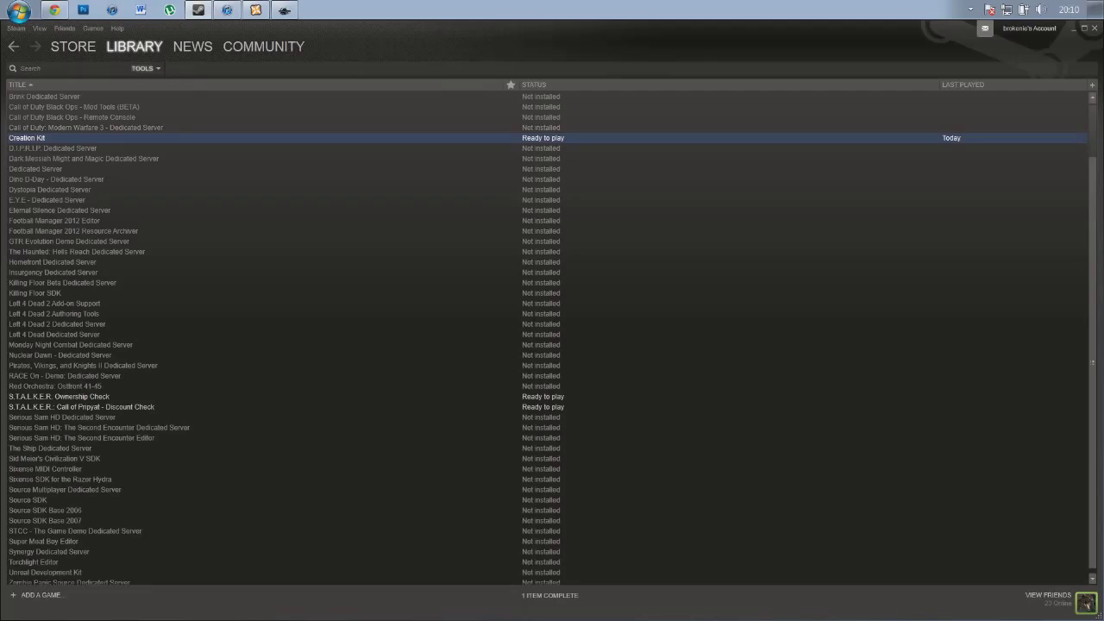
scroll(548, 336, "up", 2)
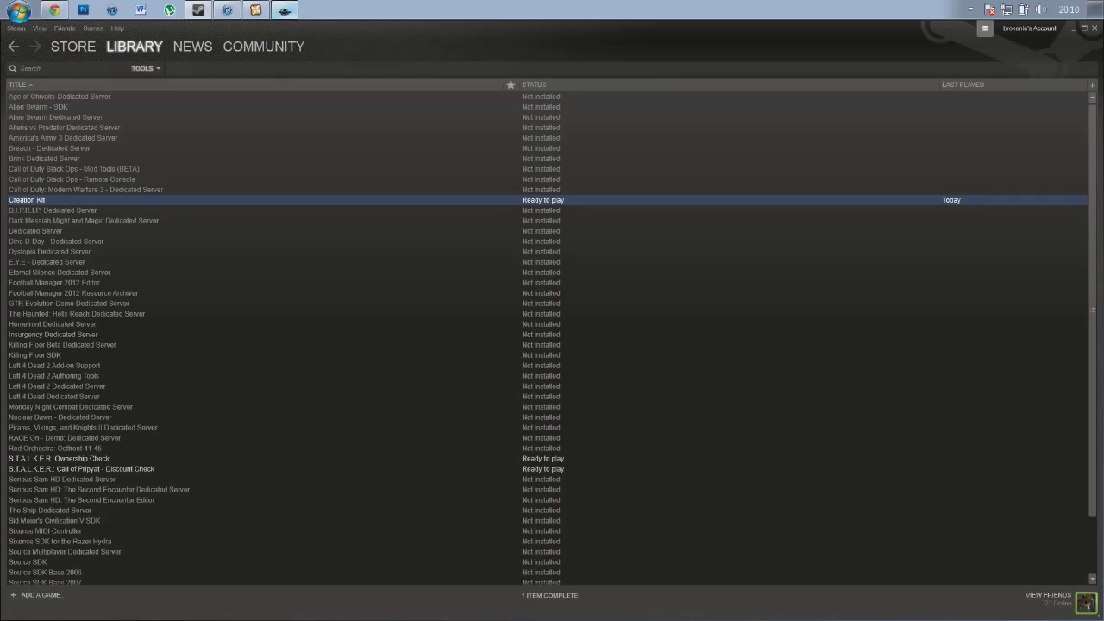
Switch to the Creation Kit and check the loadable plugin and master files, closing the Data dialog without changes
left_click(285, 10)
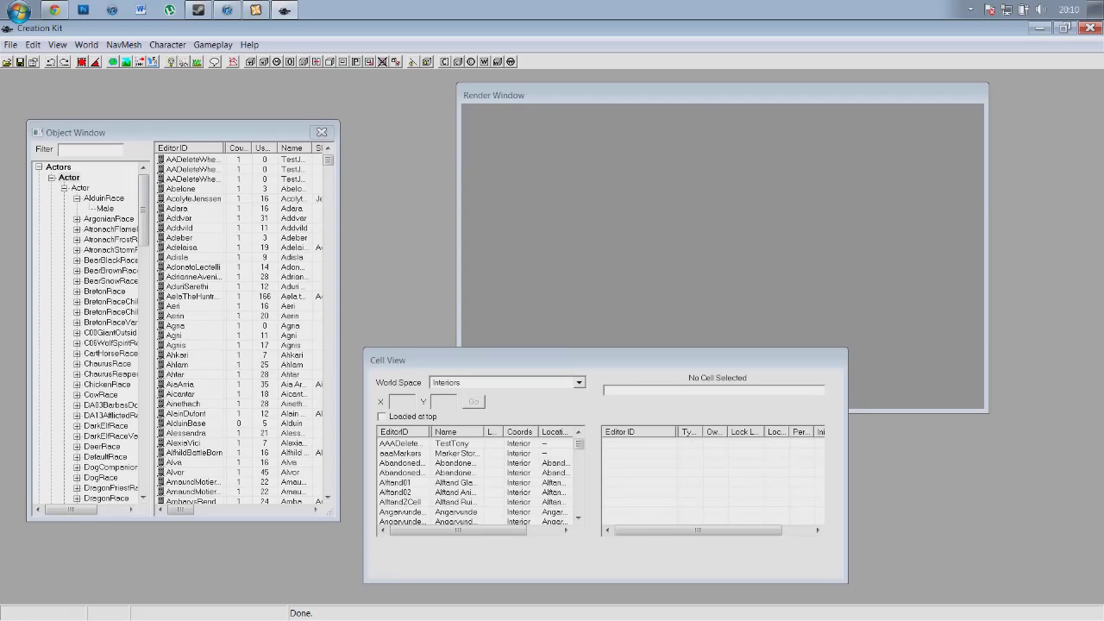
left_click(10, 44)
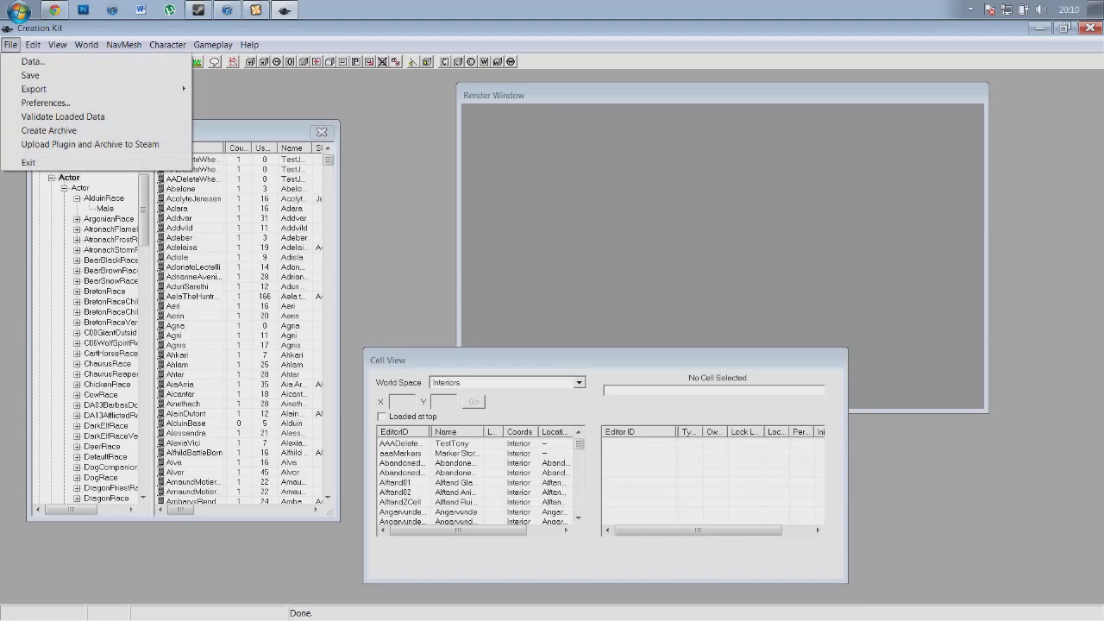
left_click(28, 55)
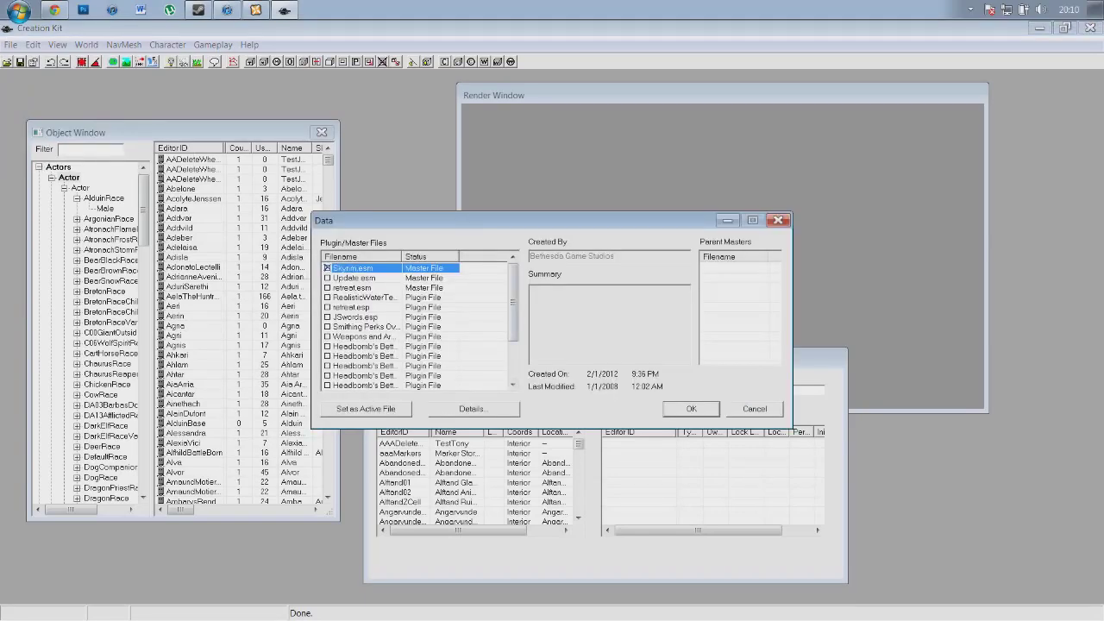
left_click_drag(518, 220, 518, 183)
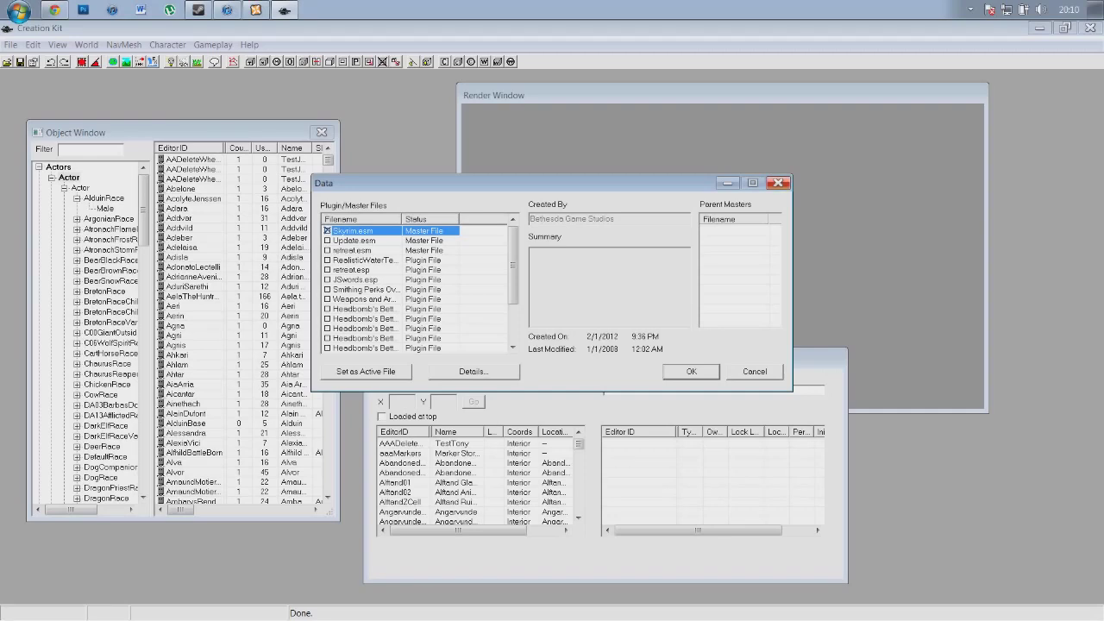
left_click(779, 183)
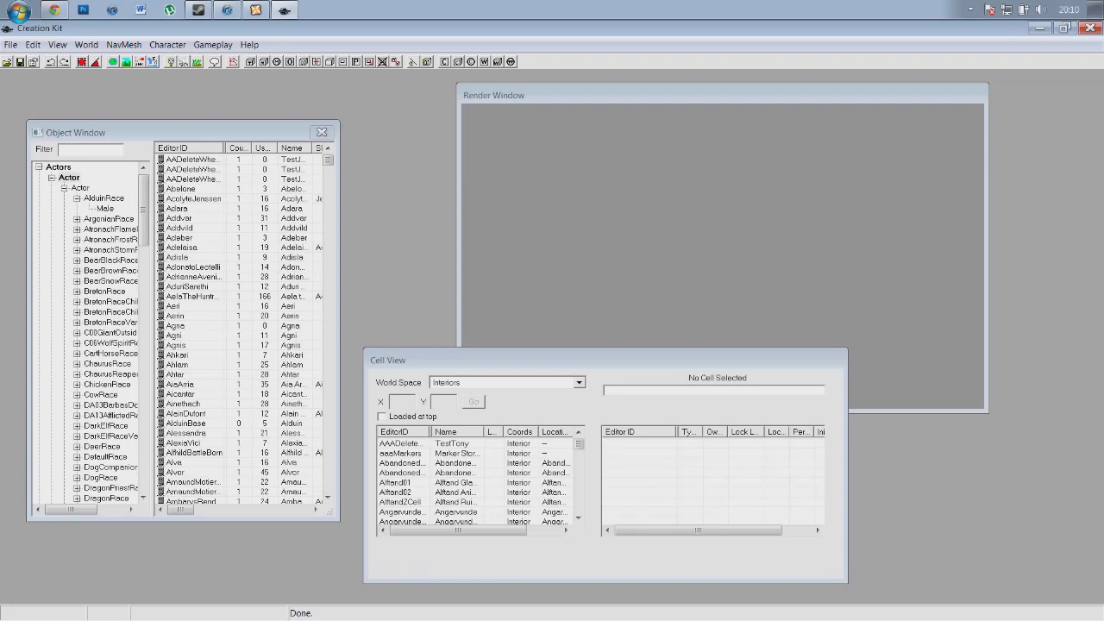
Create a new actor in the Actor category of the Object Window
mouse_move(328, 160)
left_mouse_down()
mouse_move(328, 276)
mouse_move(327, 161)
left_mouse_up()
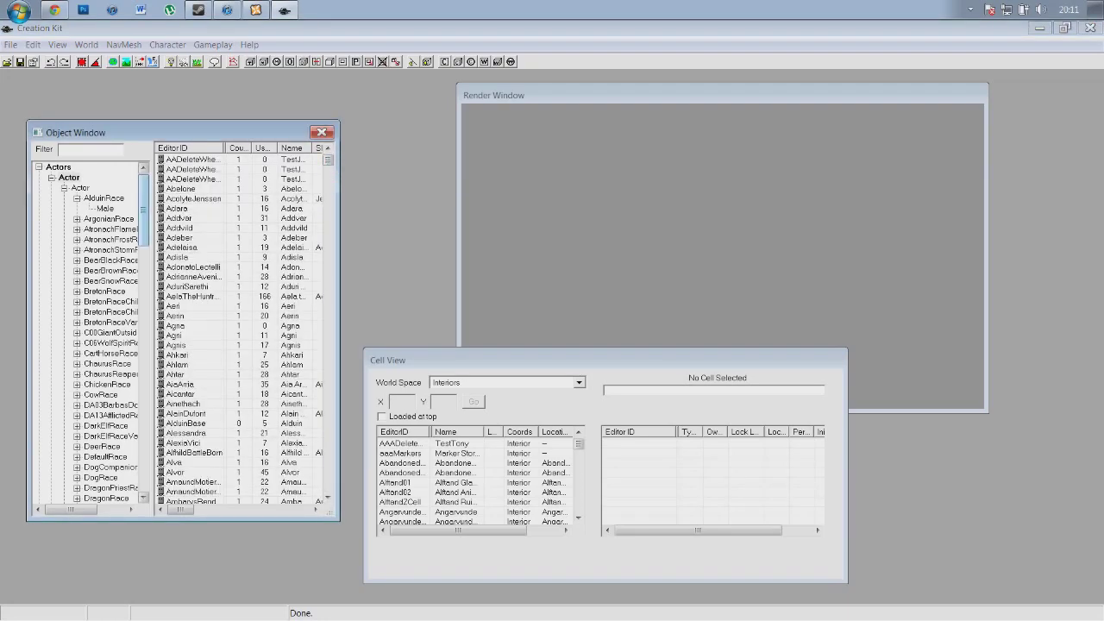
left_click_drag(143, 210, 144, 314)
scroll(86, 333, "down", 18)
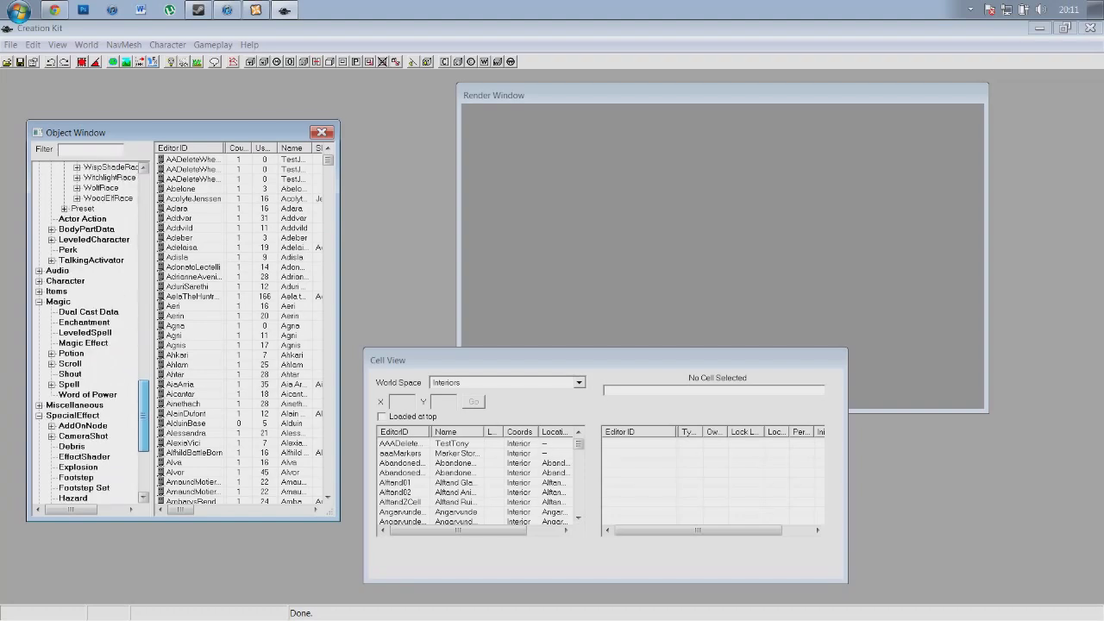
left_click_drag(143, 416, 143, 211)
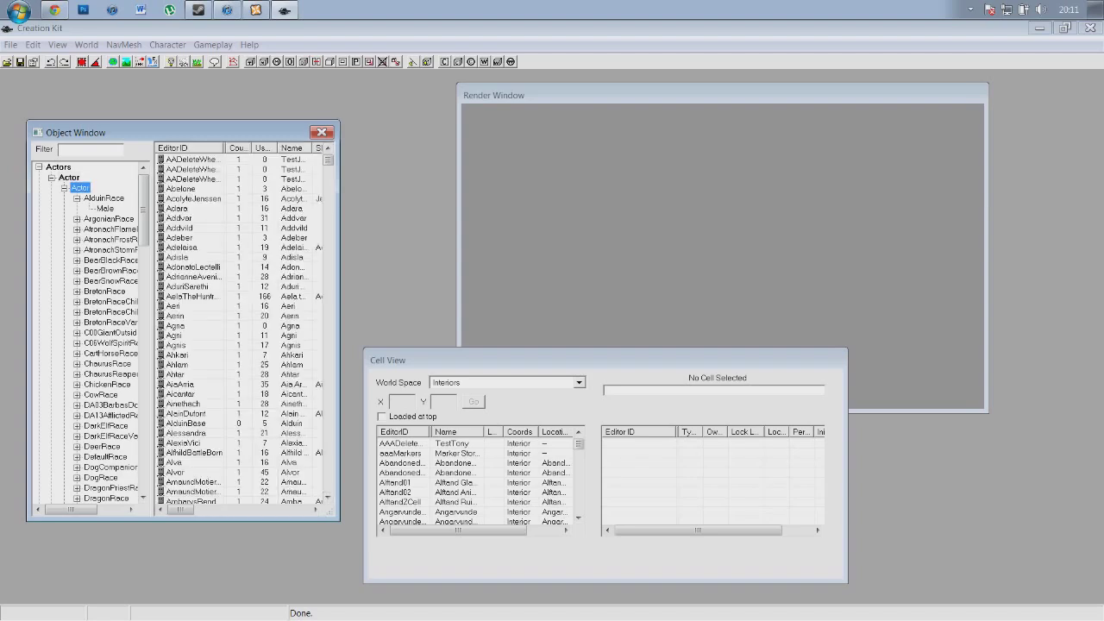
left_click(178, 209)
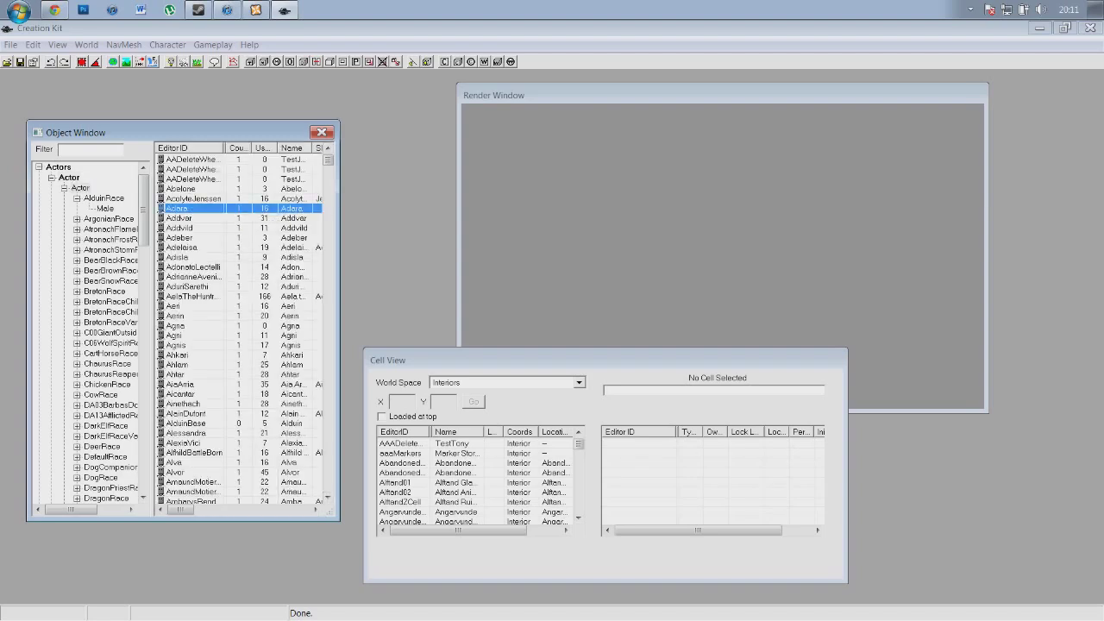
right_click(222, 236)
left_click(258, 245)
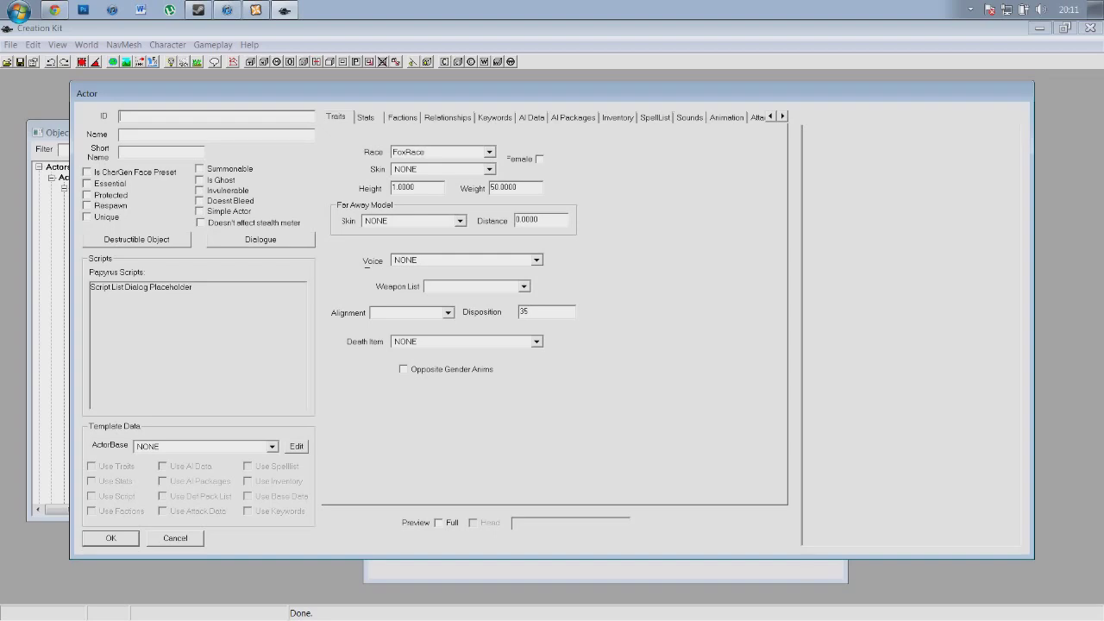
Give the actor the ID BISGodzilla, name Godzilla and short name Godz, and mark it as Unique
type("BISGodzilla")
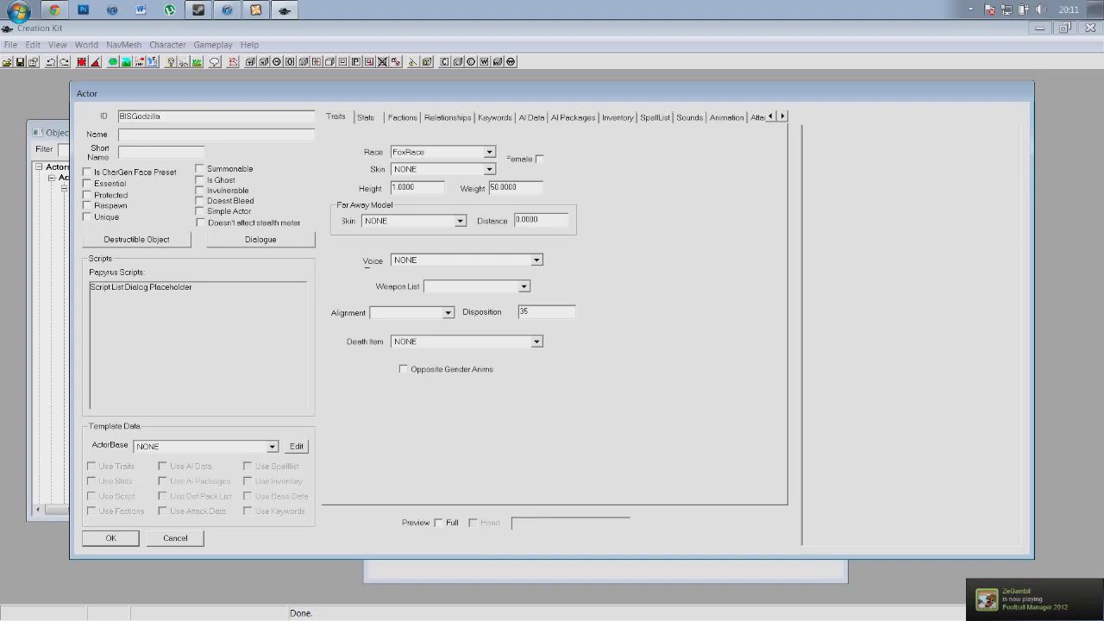
type("Godzilla")
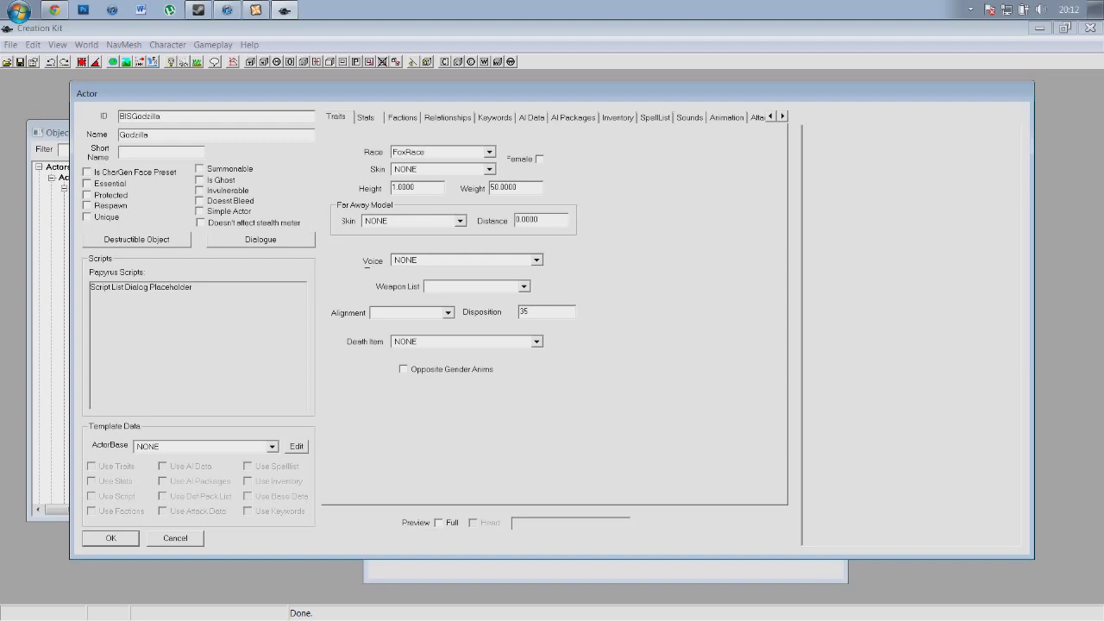
type("Godz")
Set the actor's race to ArgonianRace
left_click(489, 152)
left_click_drag(527, 199, 526, 208)
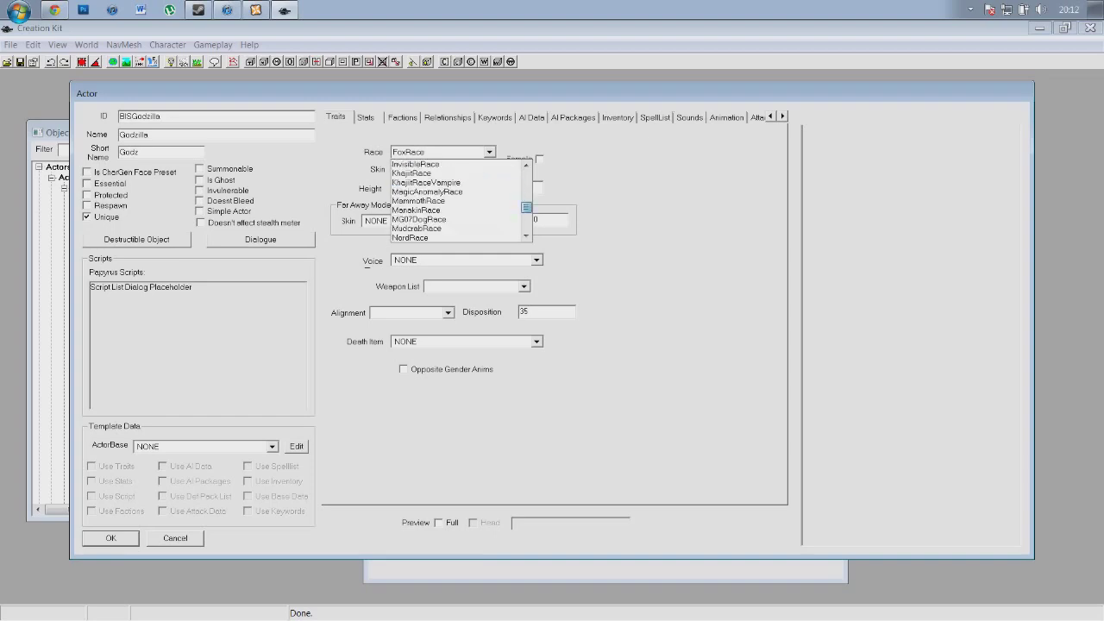
scroll(457, 198, "up", 10)
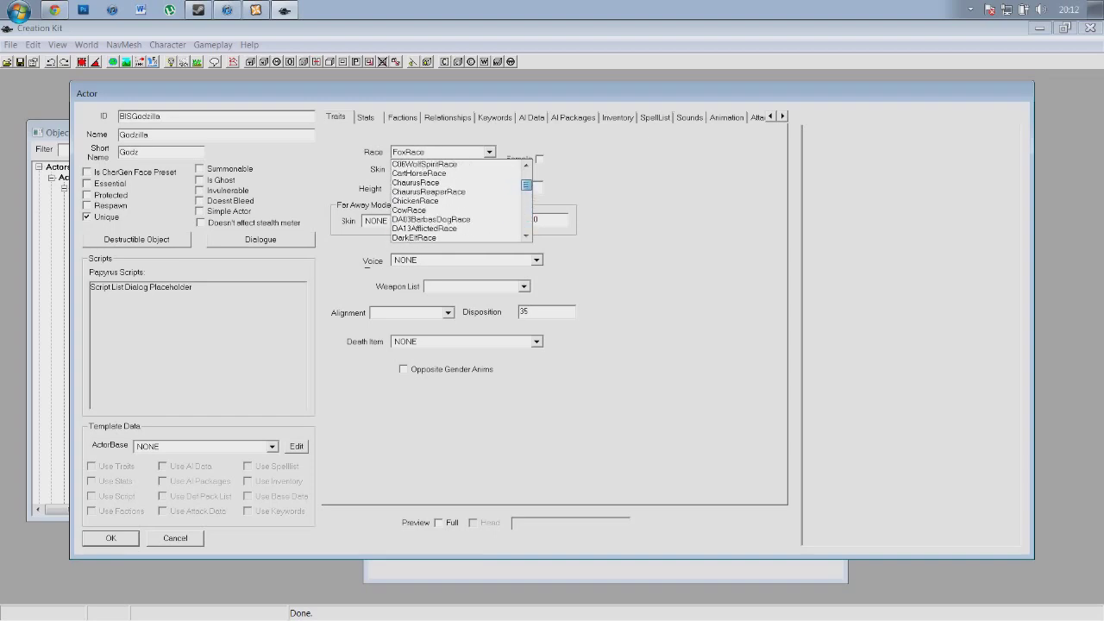
scroll(457, 194, "up", 5)
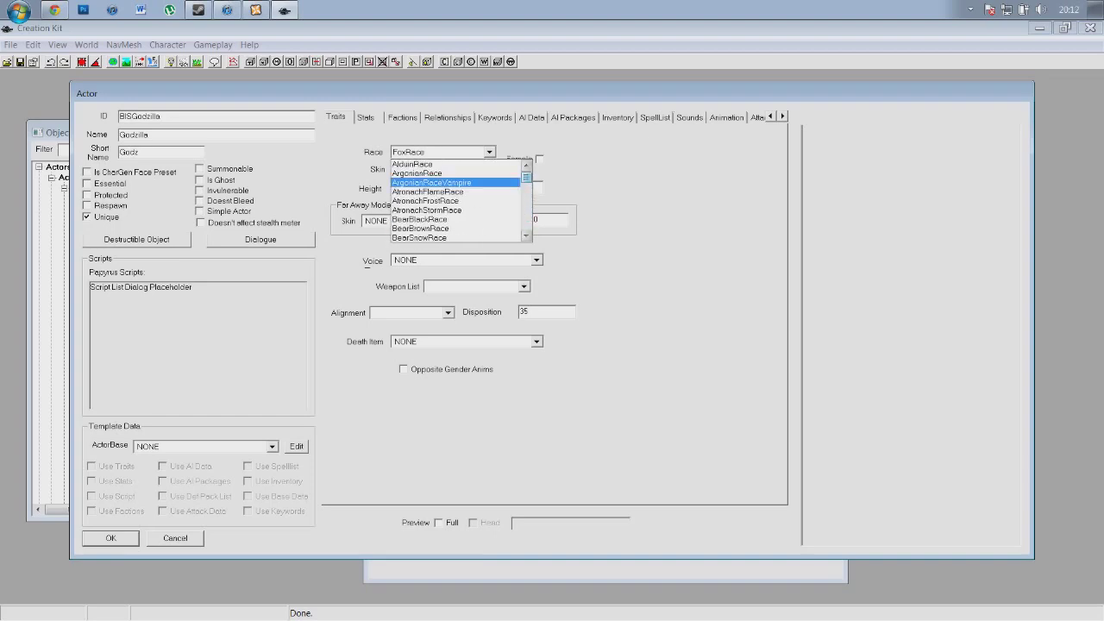
left_click(431, 172)
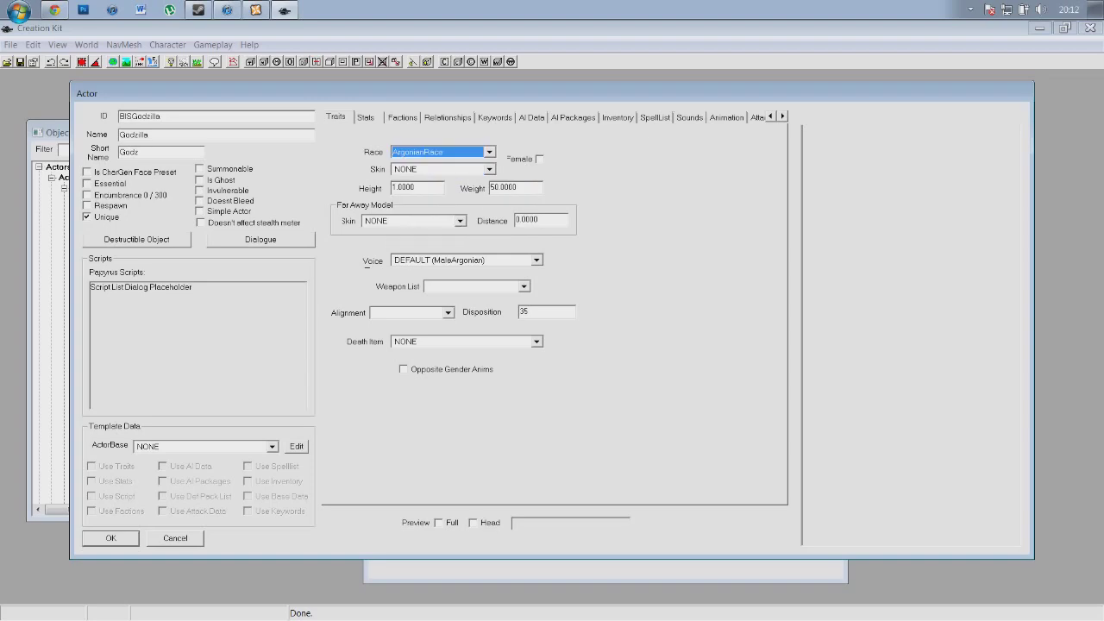
Turn on the full-body preview of the actor and frame it close up from the front
left_click(439, 522)
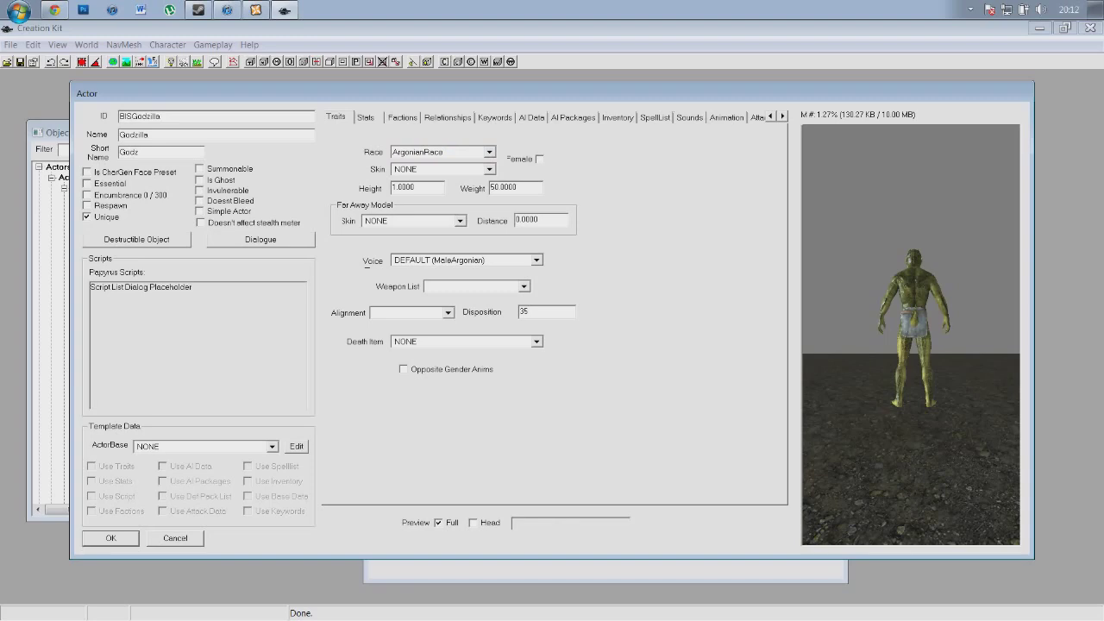
mouse_move(911, 345)
left_mouse_down()
mouse_move(979, 345)
mouse_move(931, 345)
left_mouse_up()
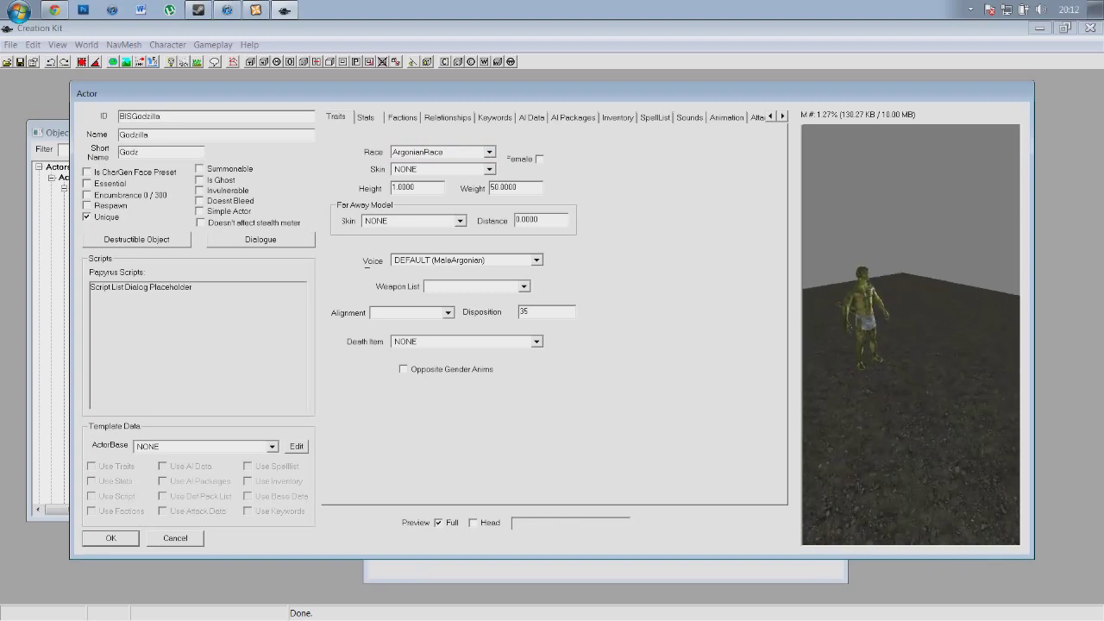
key("p")
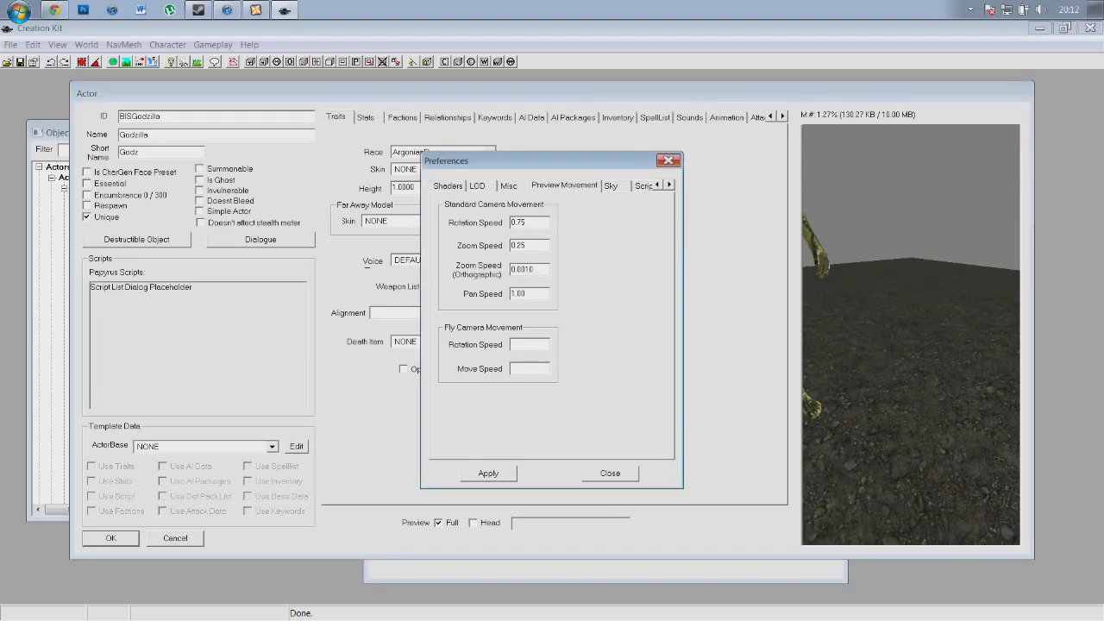
key("Escape")
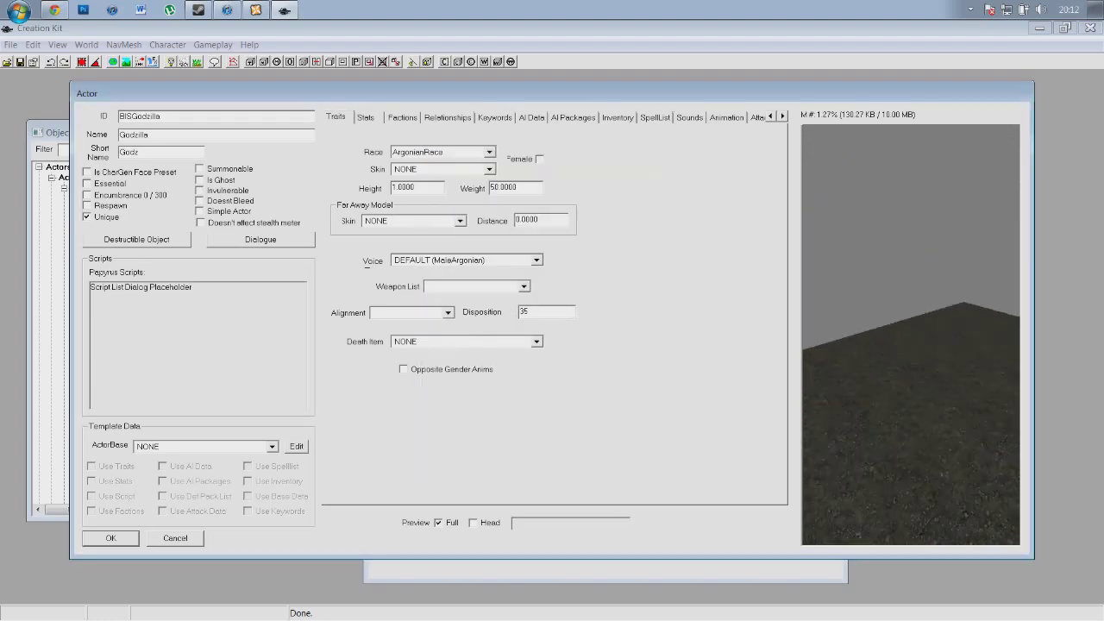
middle_click_drag(911, 225, 911, 397)
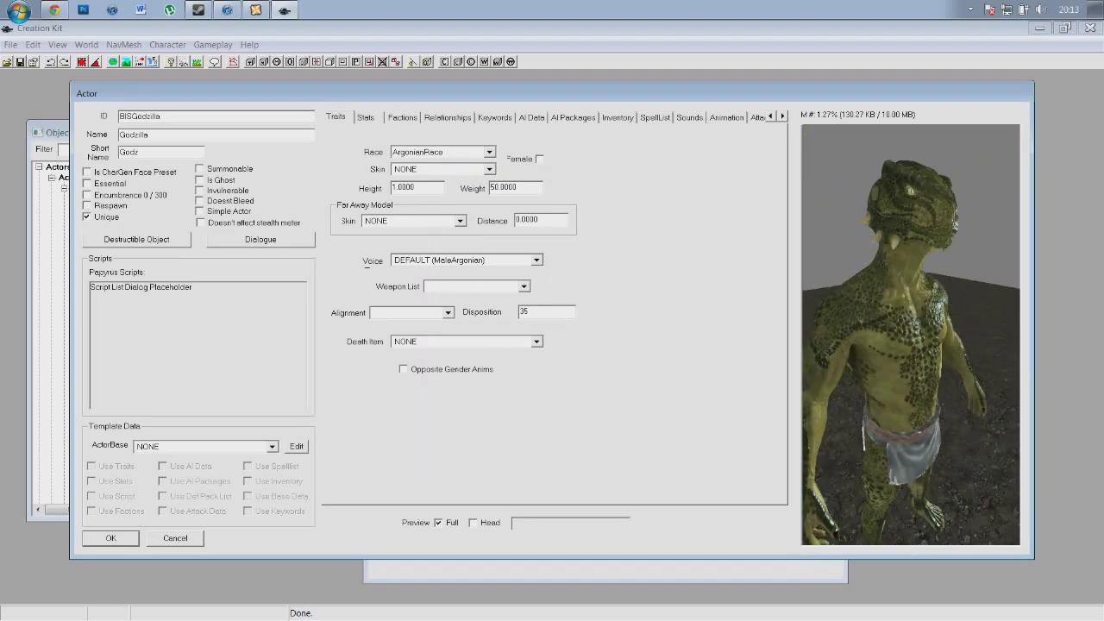
Set the actor's voice type to MaleChild
left_click(537, 260)
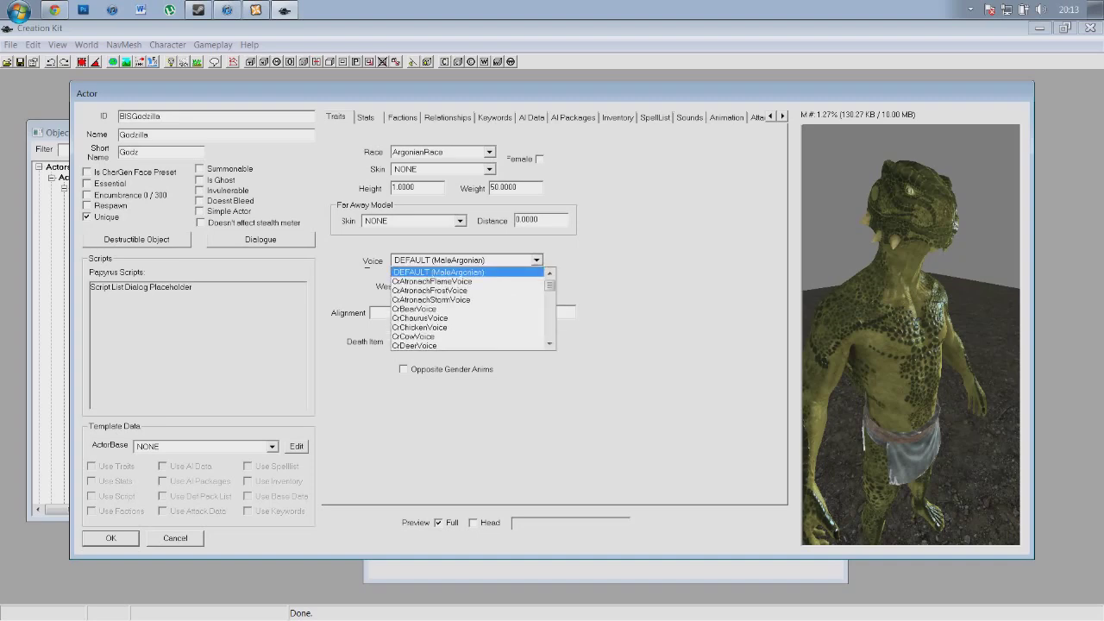
scroll(467, 309, "down", 3)
scroll(466, 311, "down", 3)
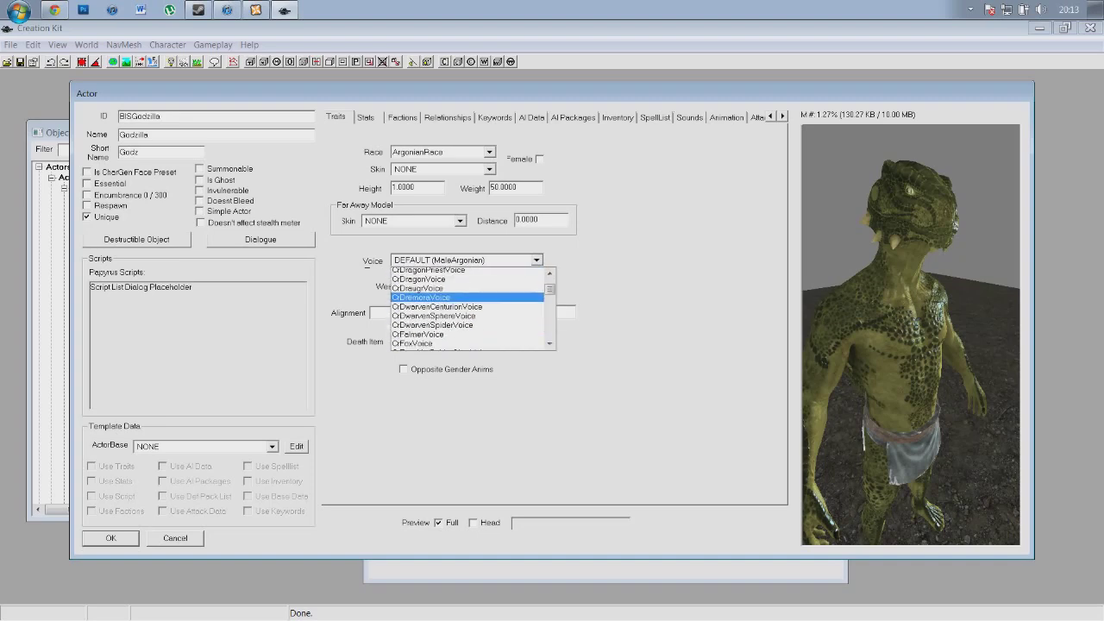
scroll(466, 311, "down", 5)
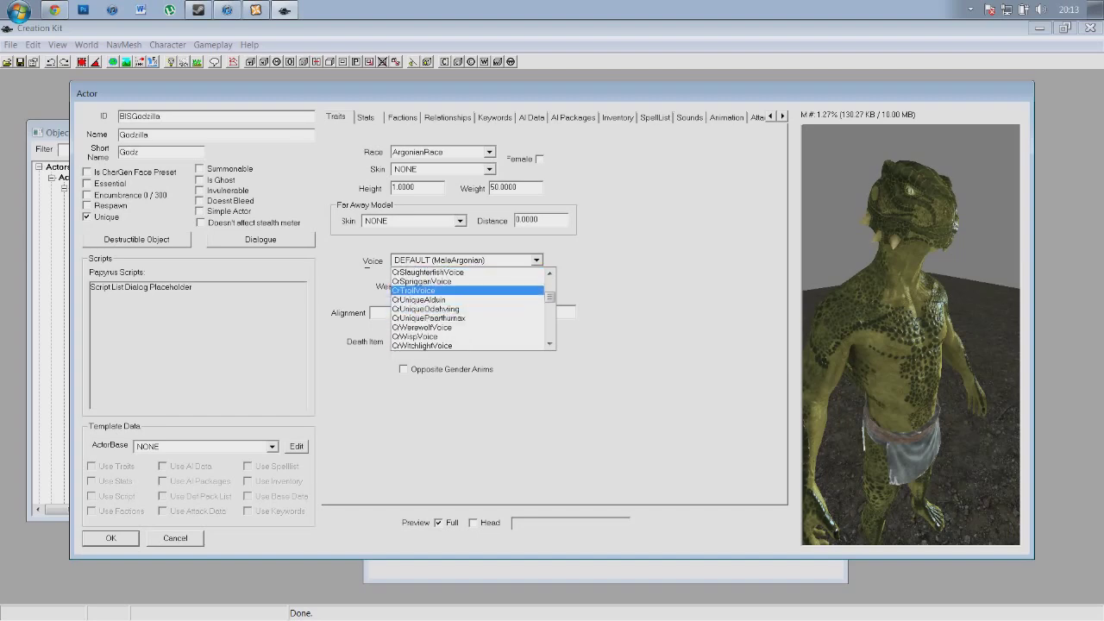
scroll(465, 309, "down", 1)
scroll(466, 309, "down", 4)
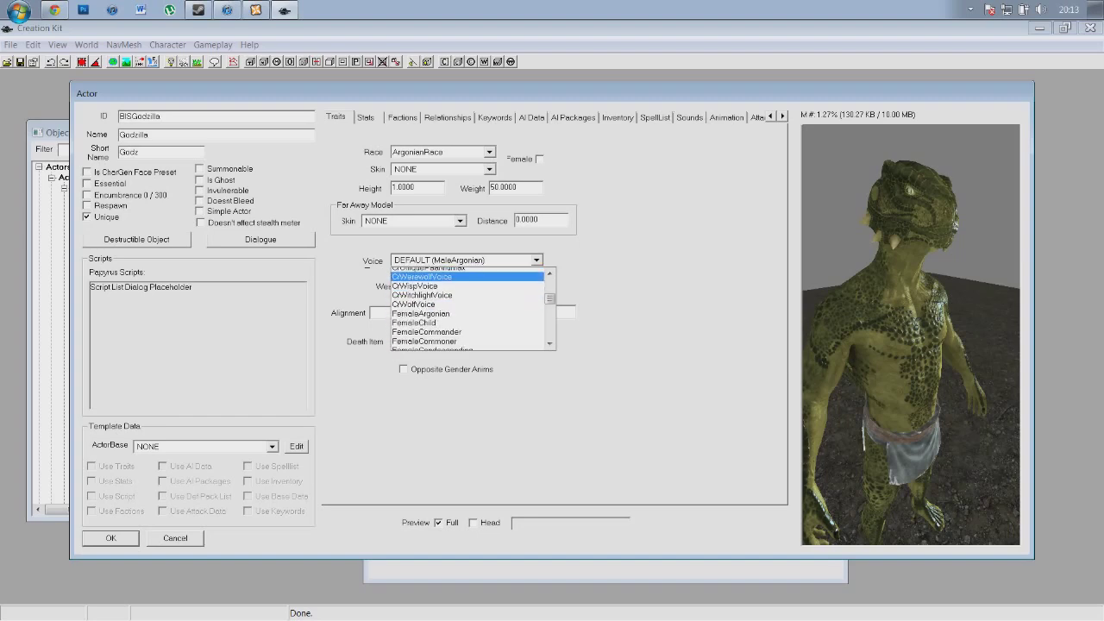
scroll(466, 309, "down", 6)
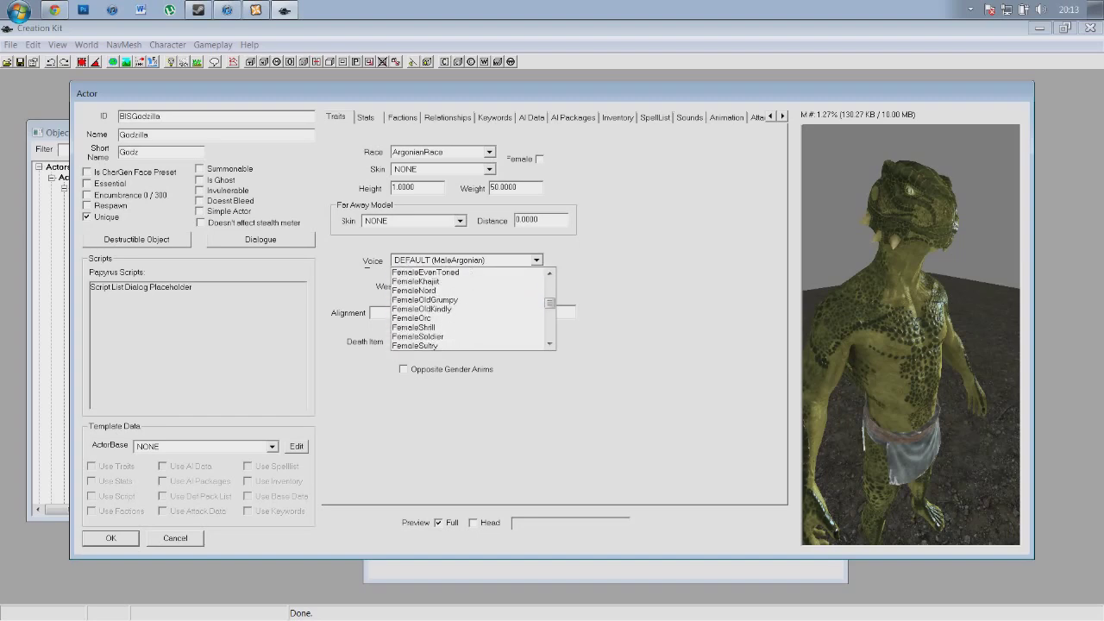
scroll(466, 299, "down", 3)
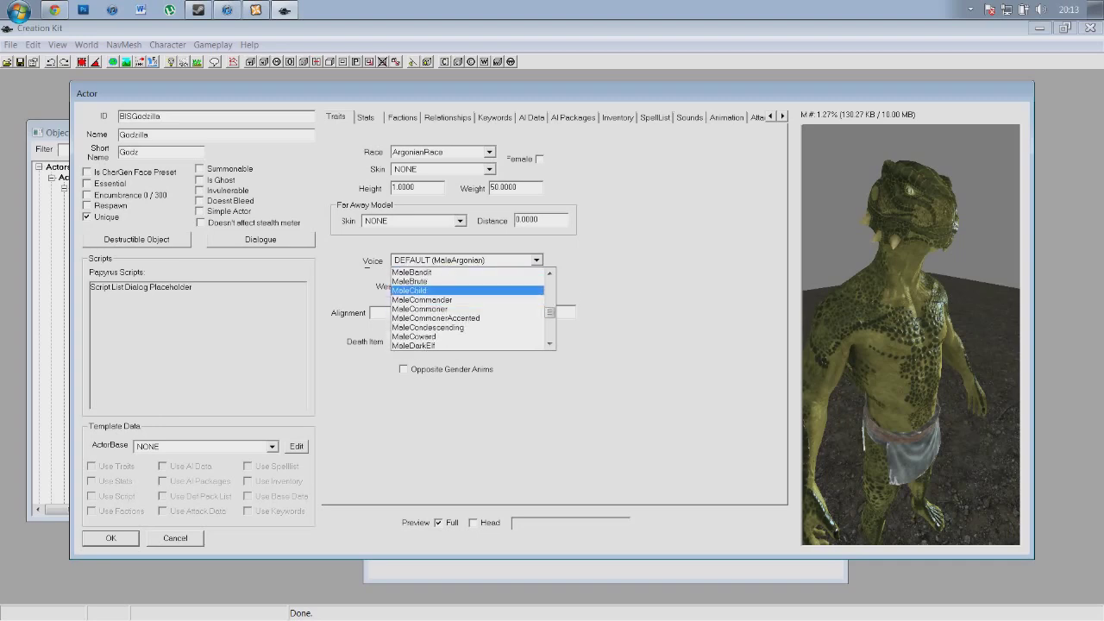
left_click(448, 291)
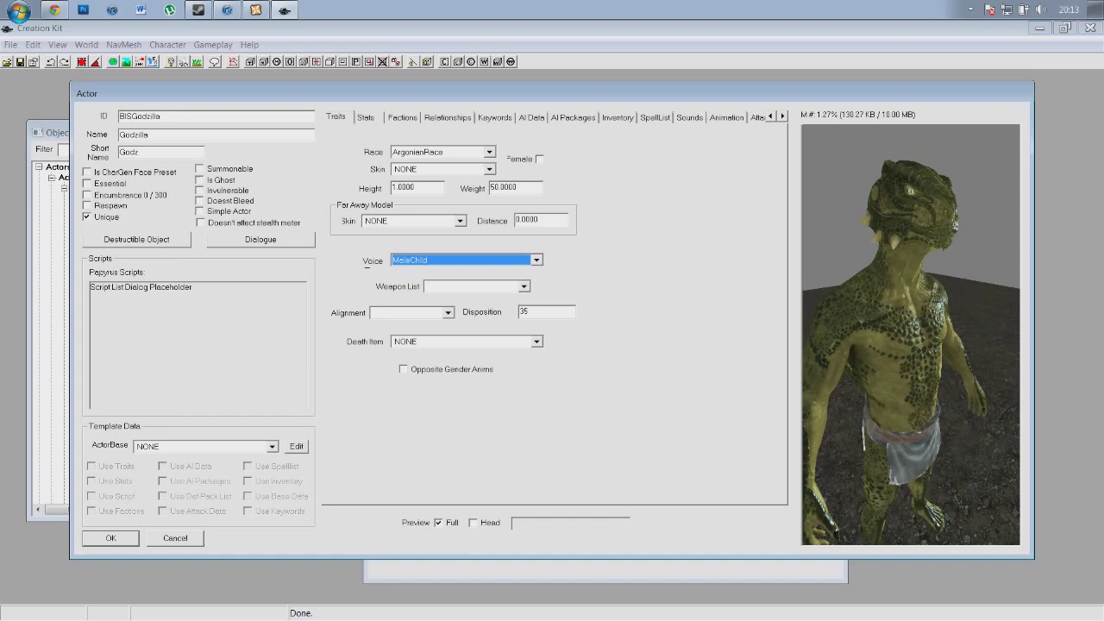
Try the Female option on the actor, accepting the texture warning, and switch it off again
left_click(540, 159)
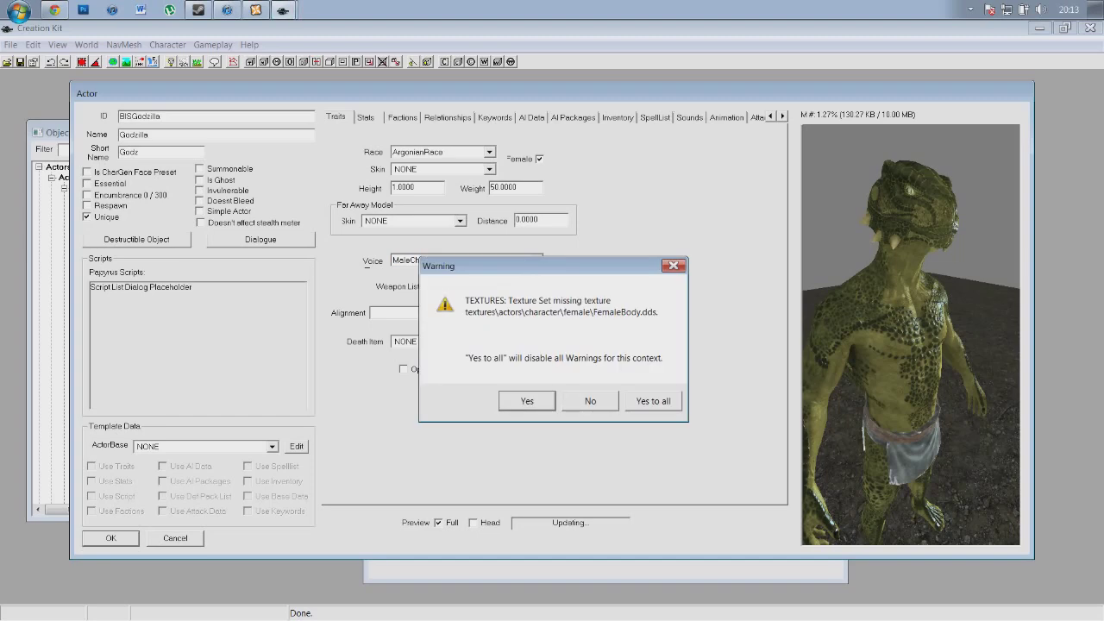
key("Return")
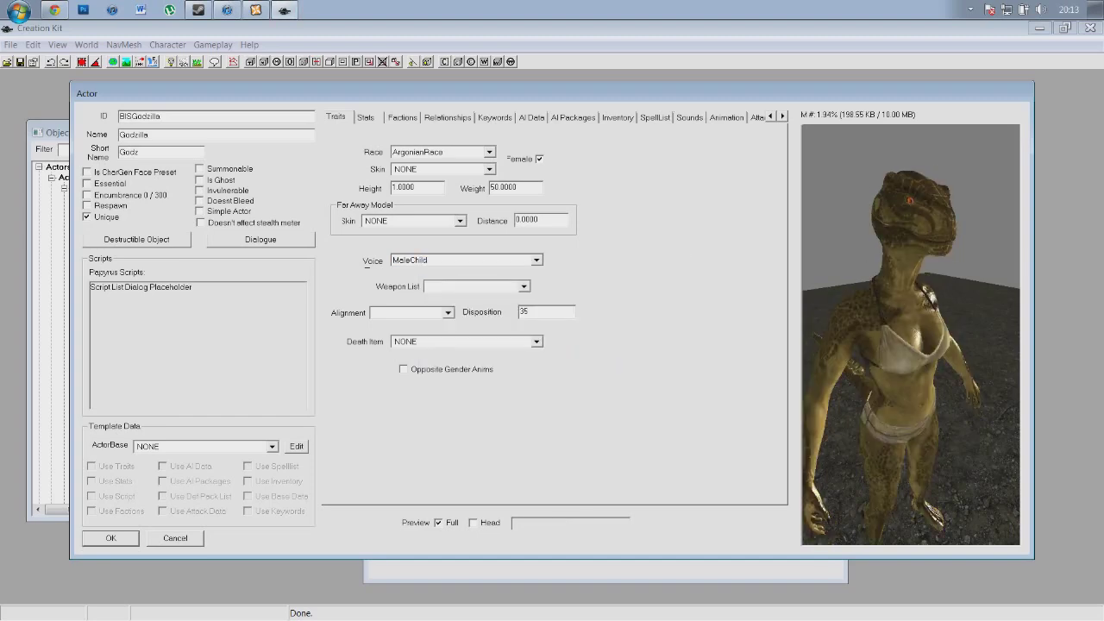
left_click(540, 159)
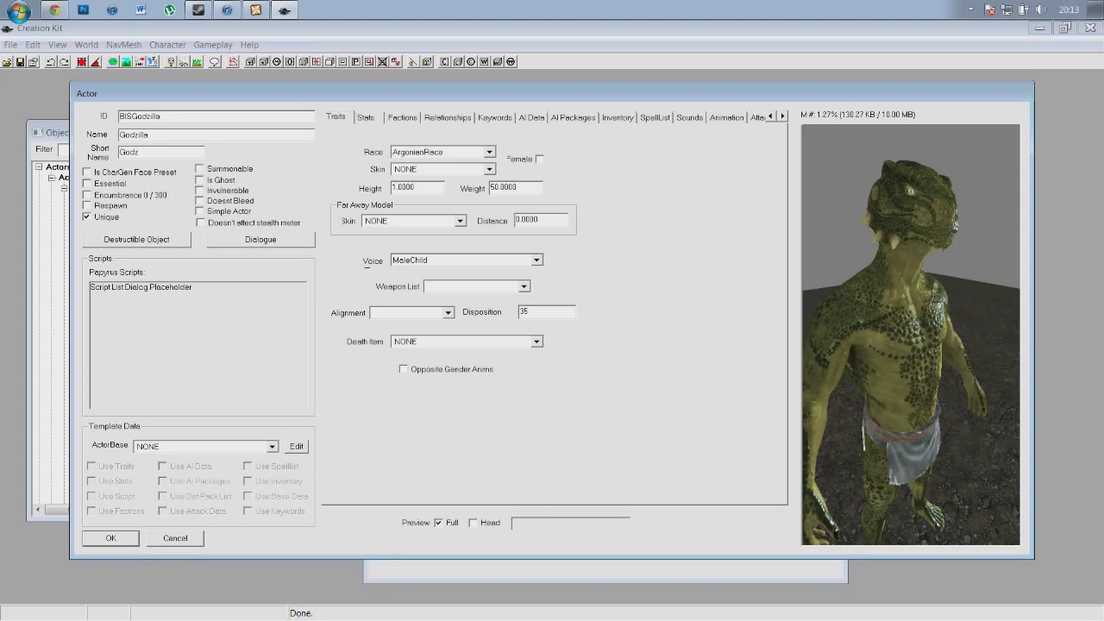
Open the actor's inventory settings and look over the choices for the default and sleep outfits
left_click(618, 118)
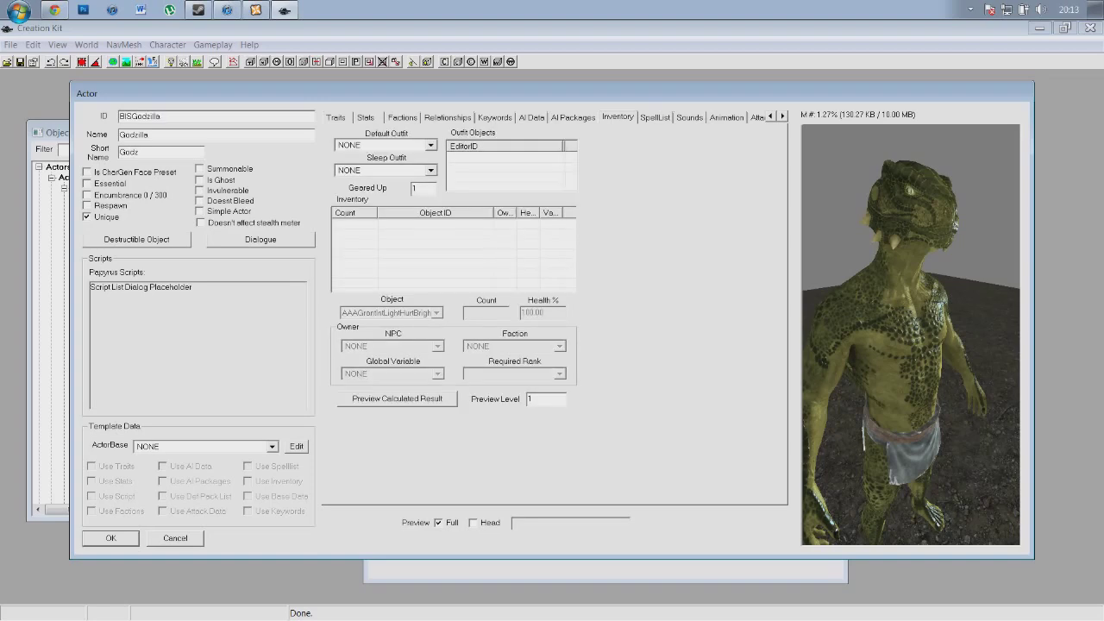
left_click(430, 145)
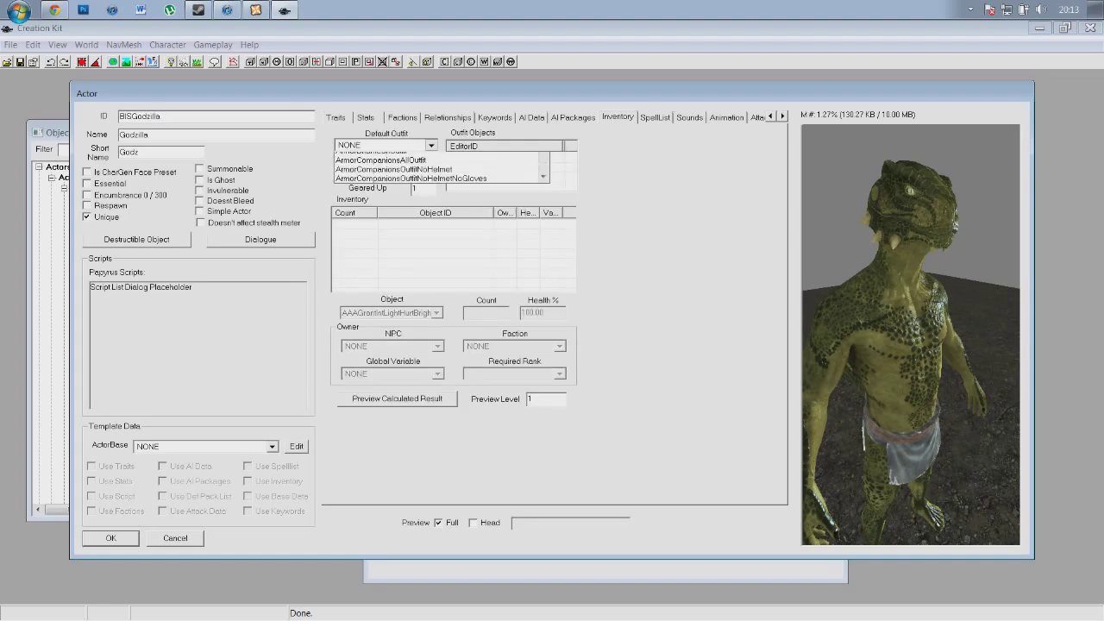
left_click(431, 145)
left_click(430, 170)
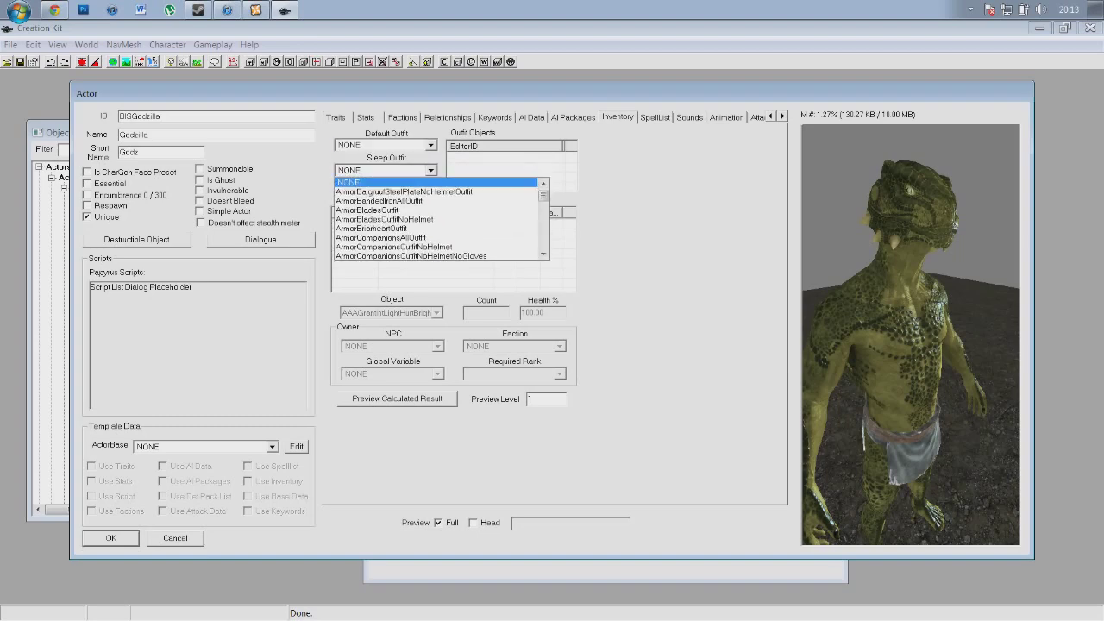
left_click(430, 170)
Set the actor's default outfit to DBArmorArnbjornDead
left_click(430, 145)
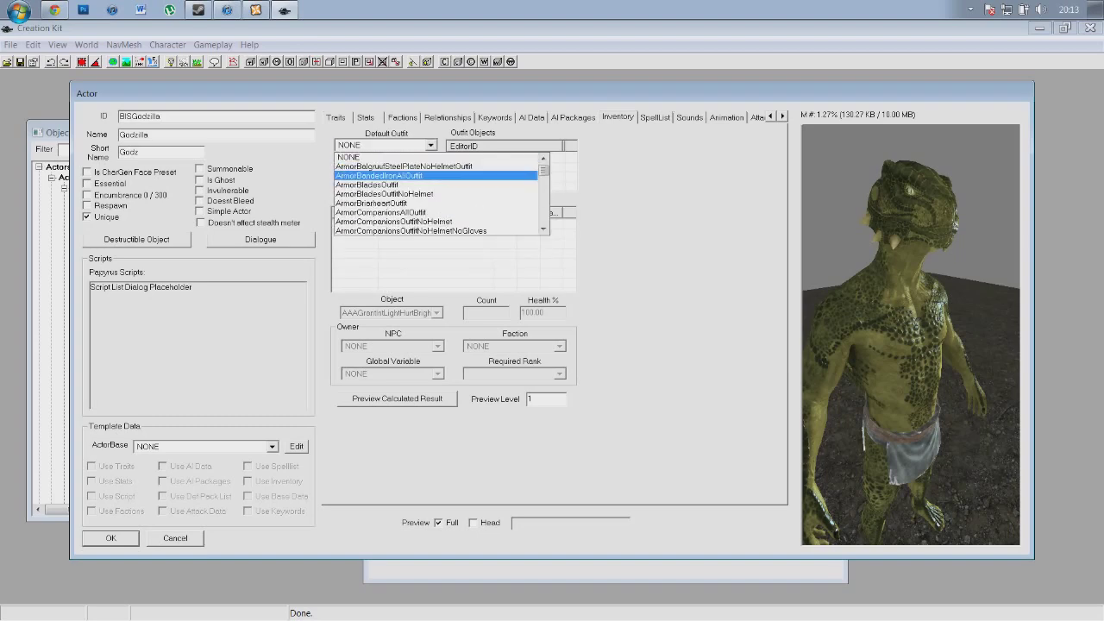
scroll(429, 170, "down", 4)
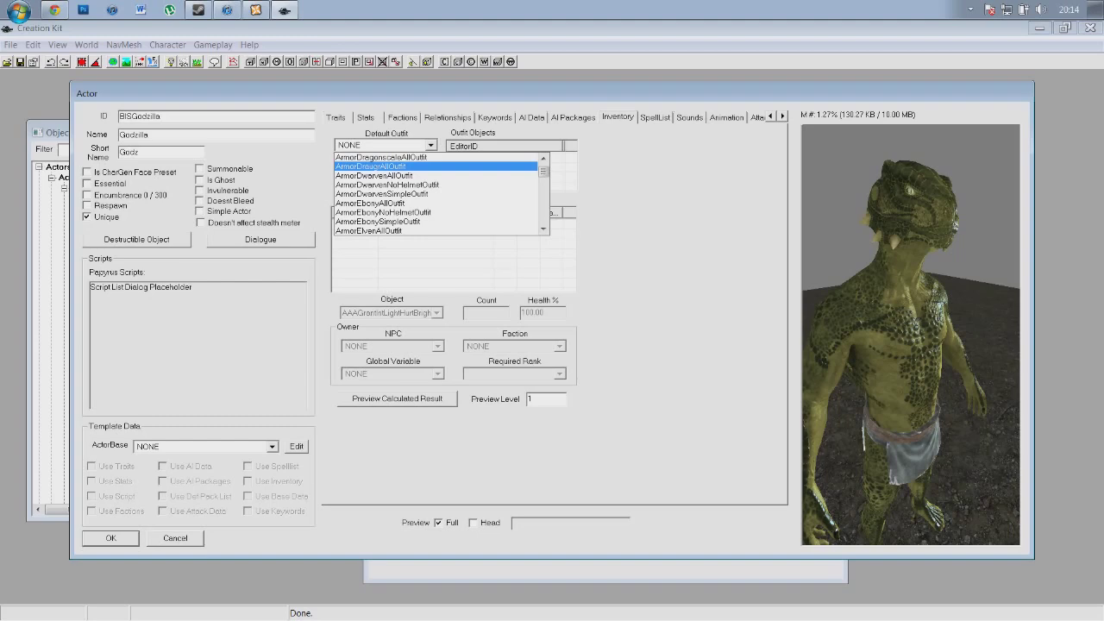
scroll(436, 184, "down", 3)
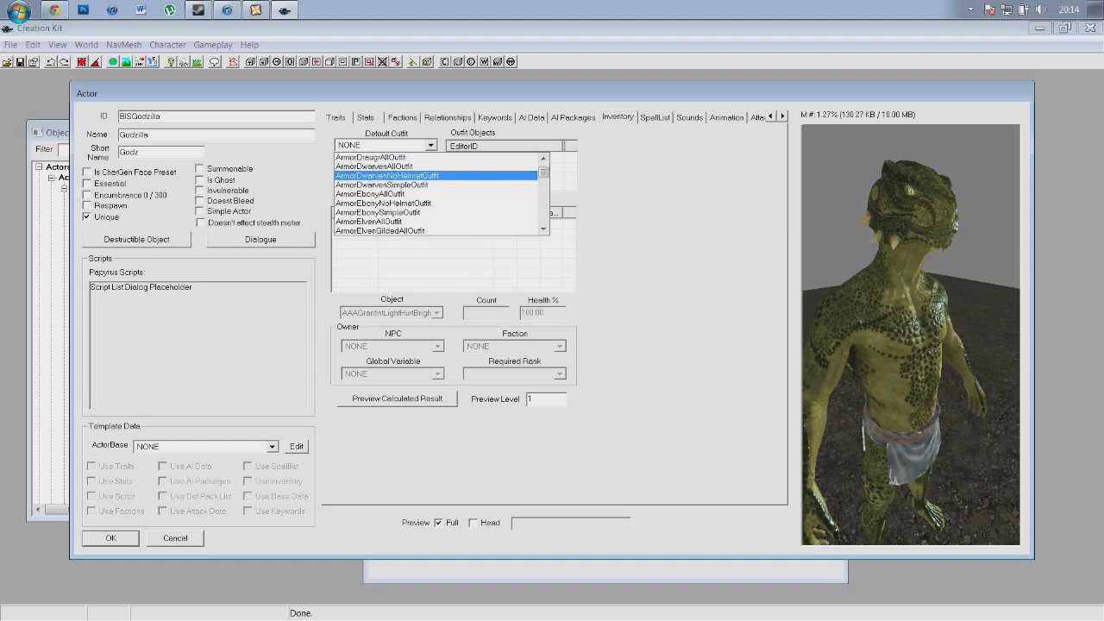
scroll(438, 194, "down", 9)
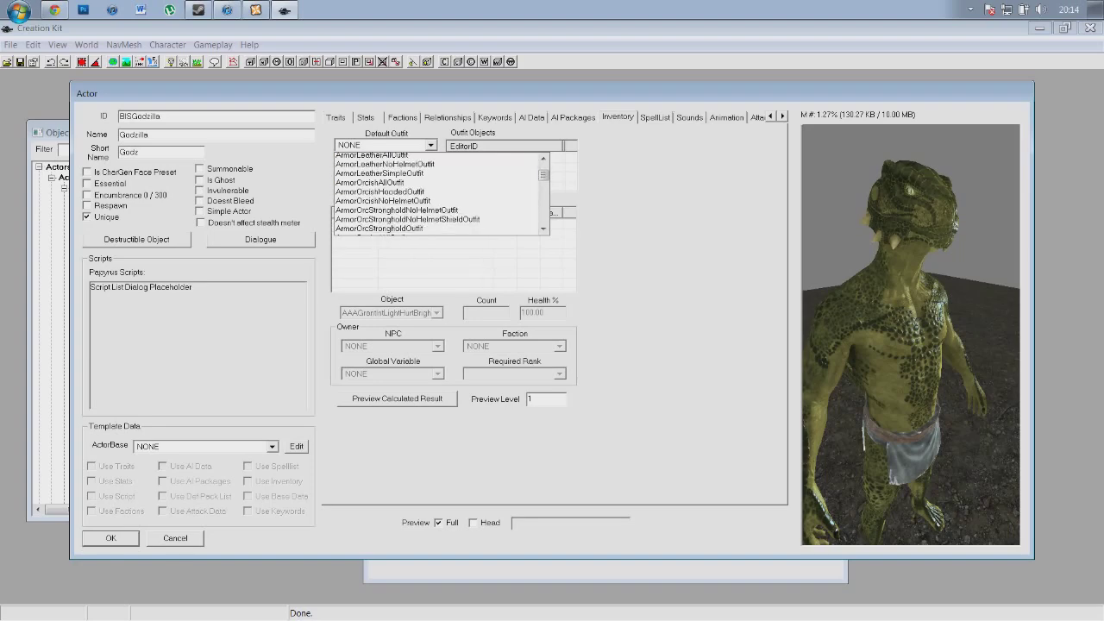
scroll(436, 184, "up", 15)
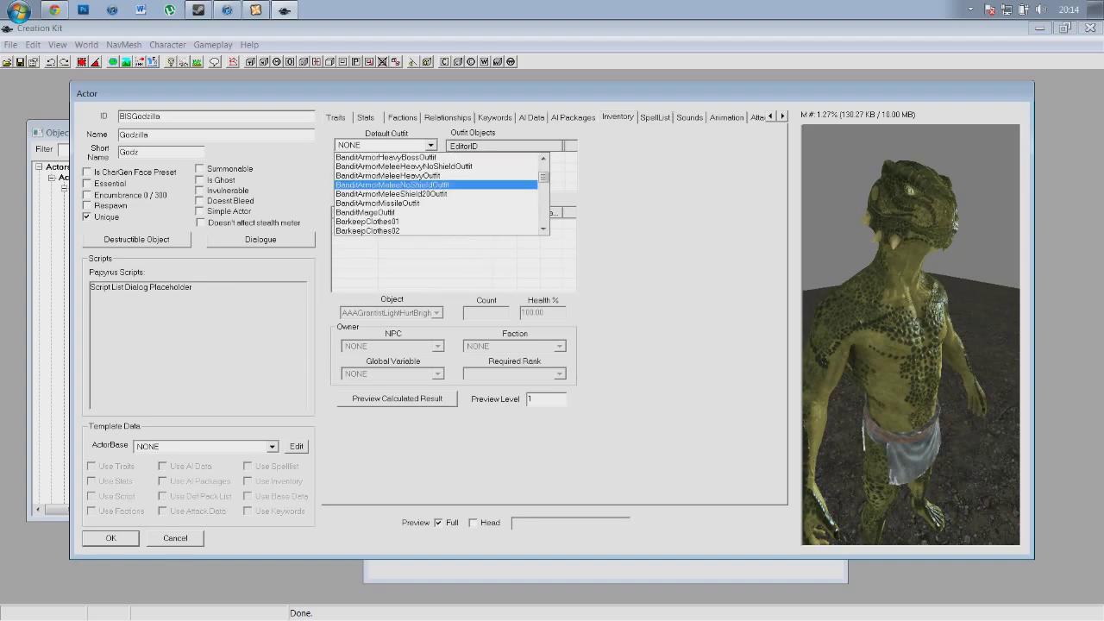
scroll(436, 193, "down", 12)
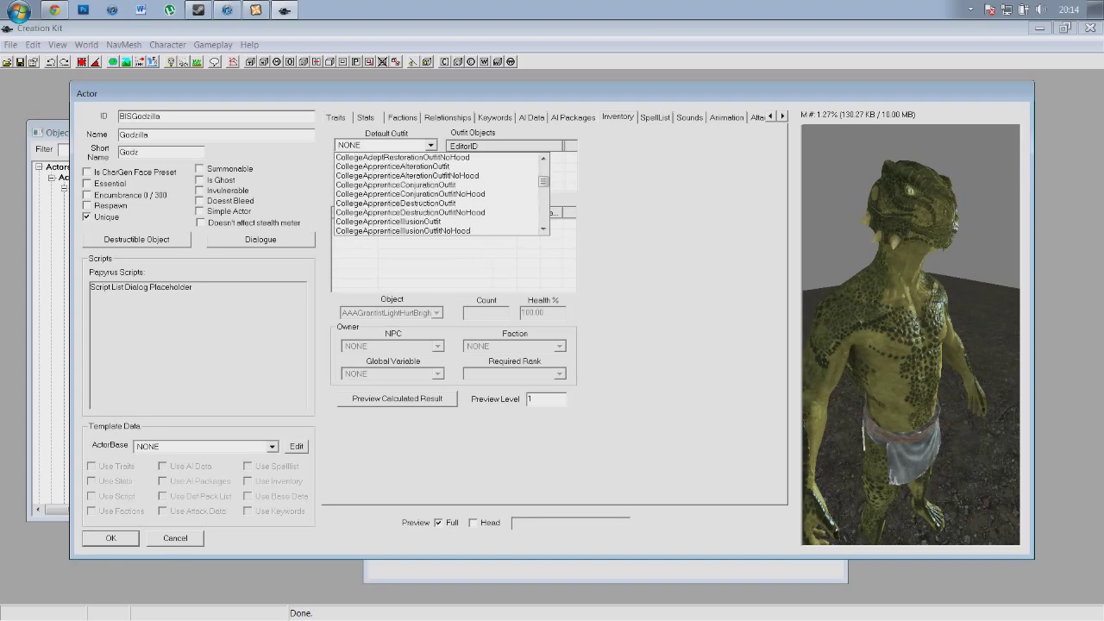
scroll(438, 190, "down", 10)
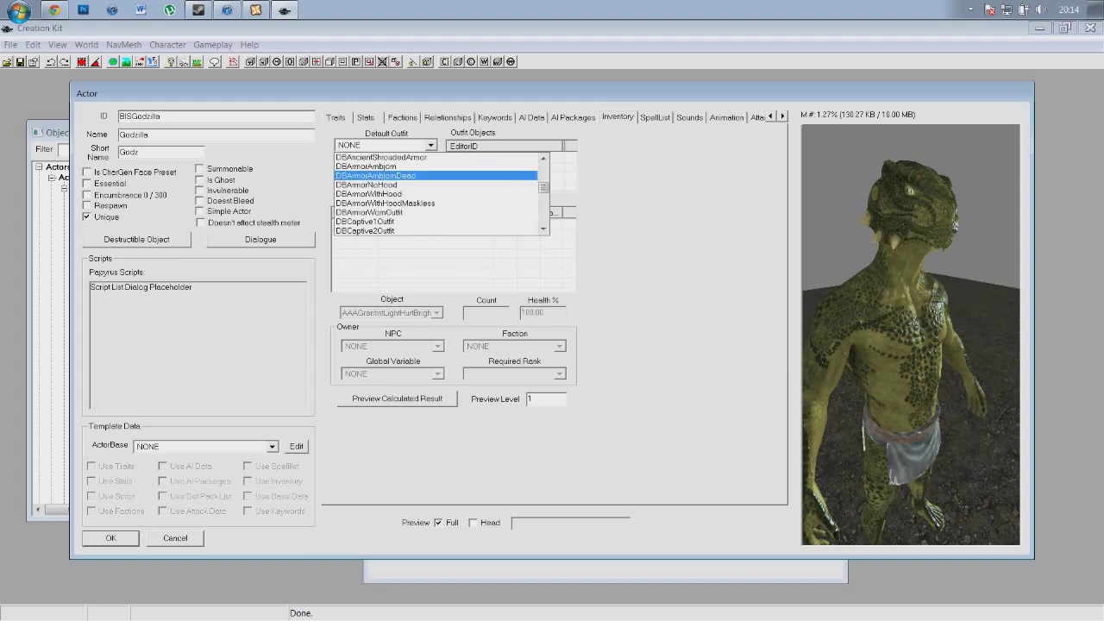
left_click(380, 176)
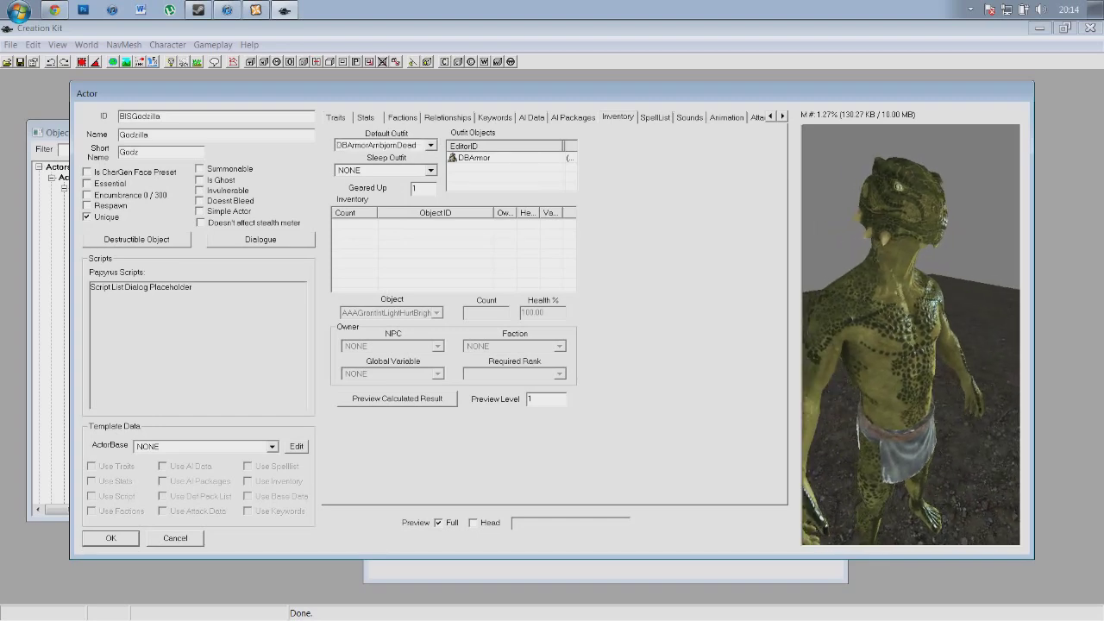
Change the actor's default outfit to DragonFrostSkinOutfit
left_click(430, 145)
scroll(415, 178, "down", 5)
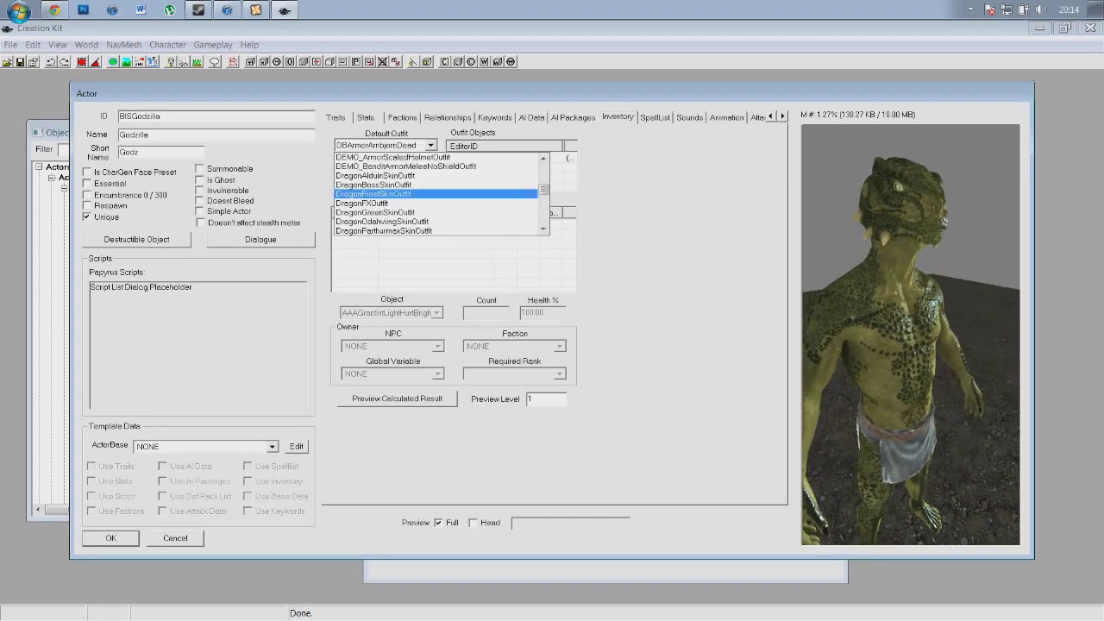
left_click(380, 194)
Replace the actor's default outfit with ArmorBladesOutfit
left_click(431, 145)
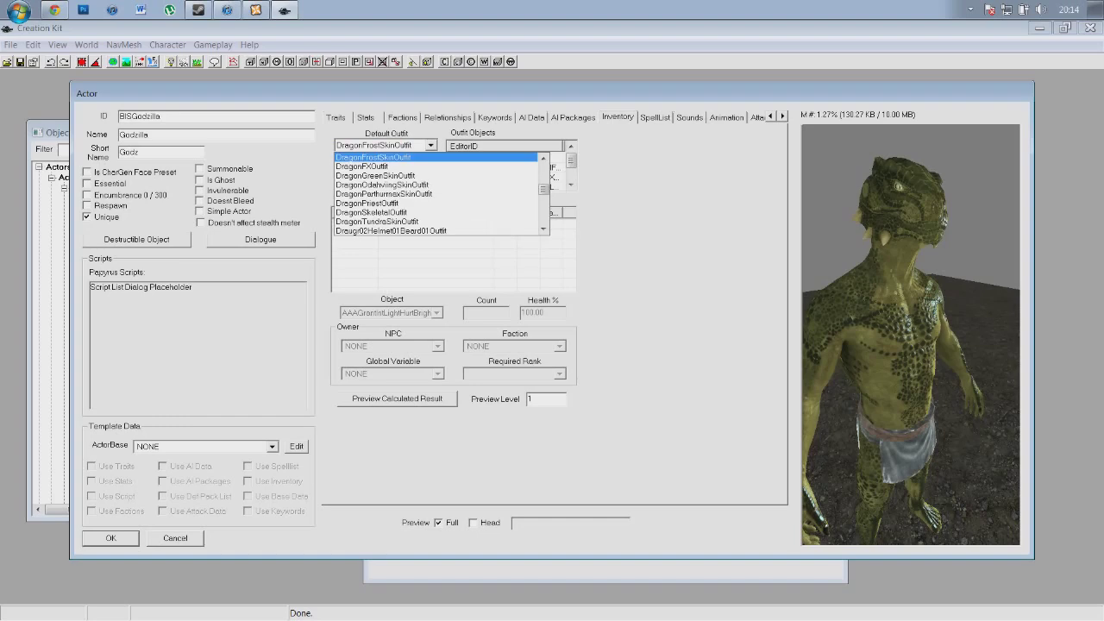
scroll(423, 175, "down", 6)
scroll(436, 194, "down", 10)
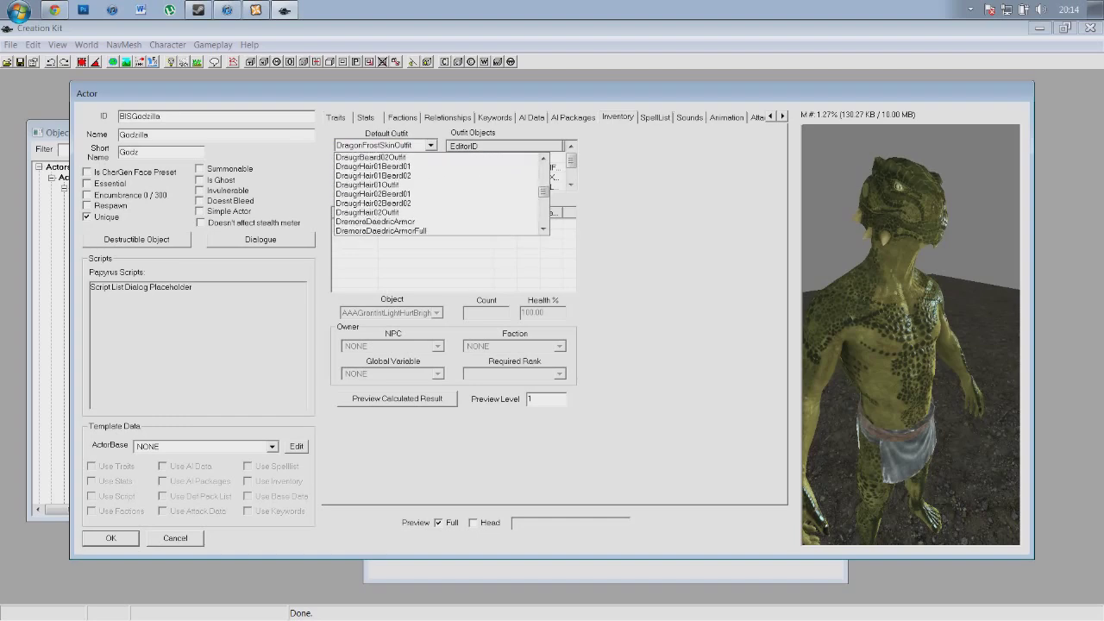
scroll(435, 194, "up", 15)
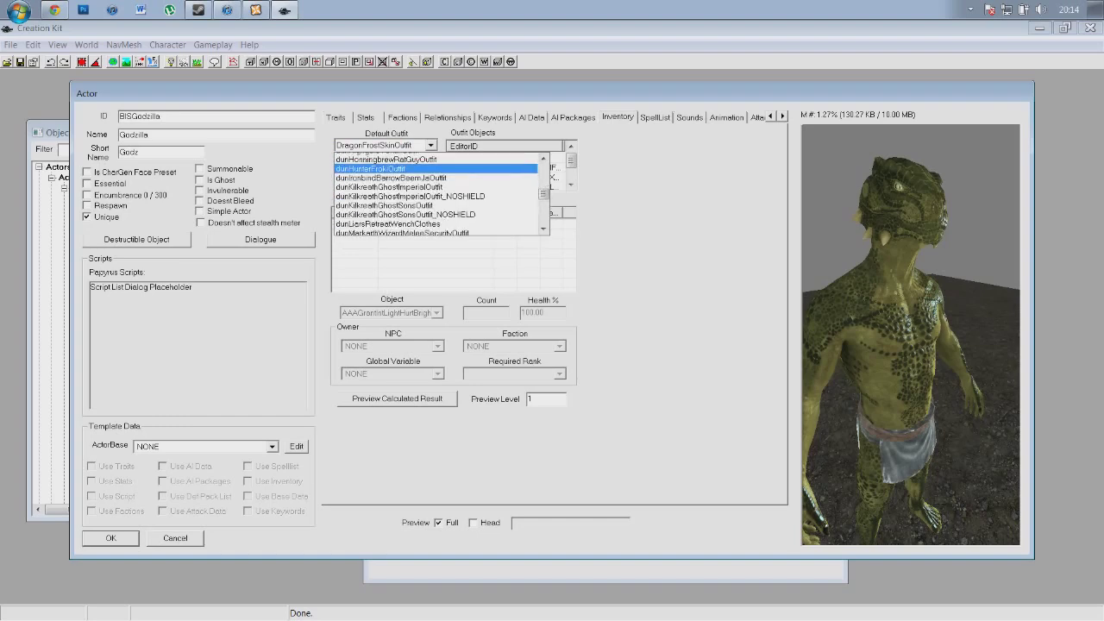
key("Return")
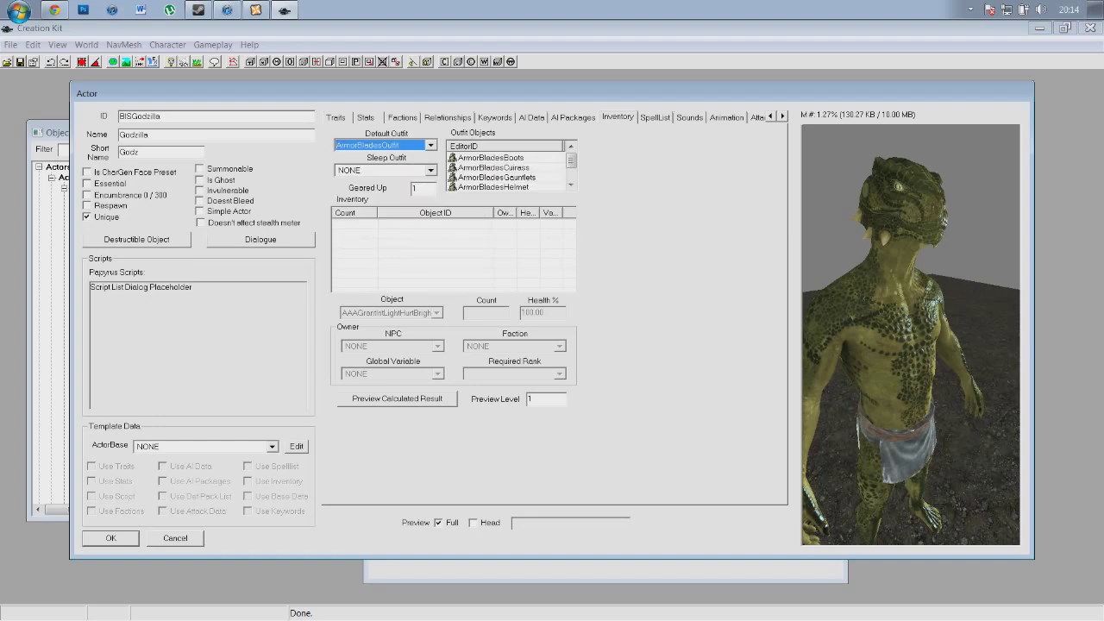
Set the actor's sleep outfit to ArmorBandedIronAllOutfit
left_click_drag(911, 336, 954, 324)
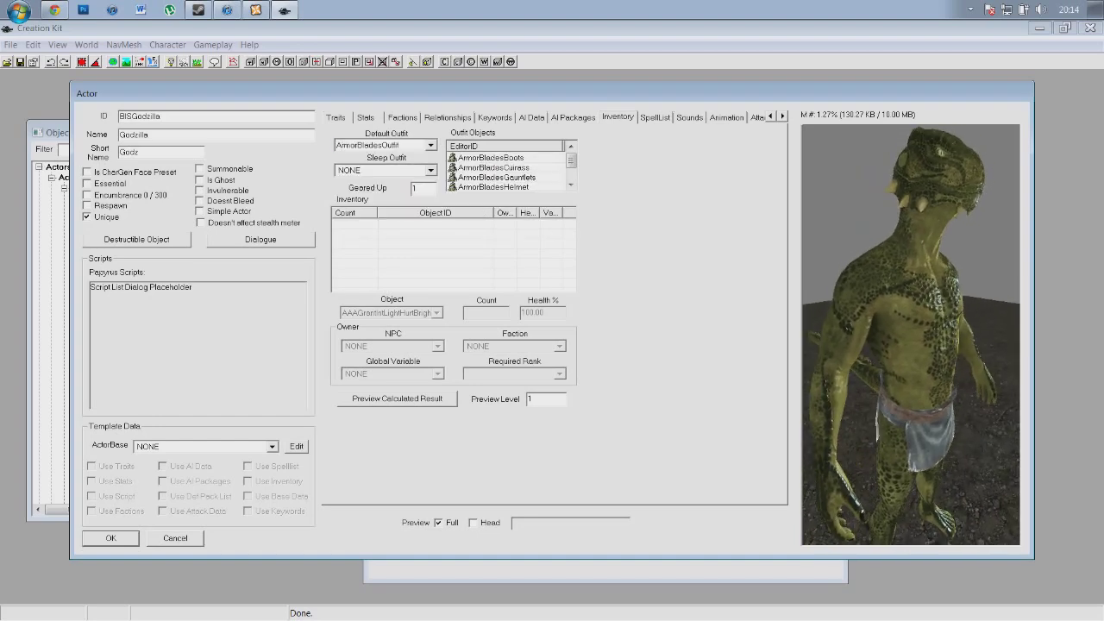
left_click(430, 170)
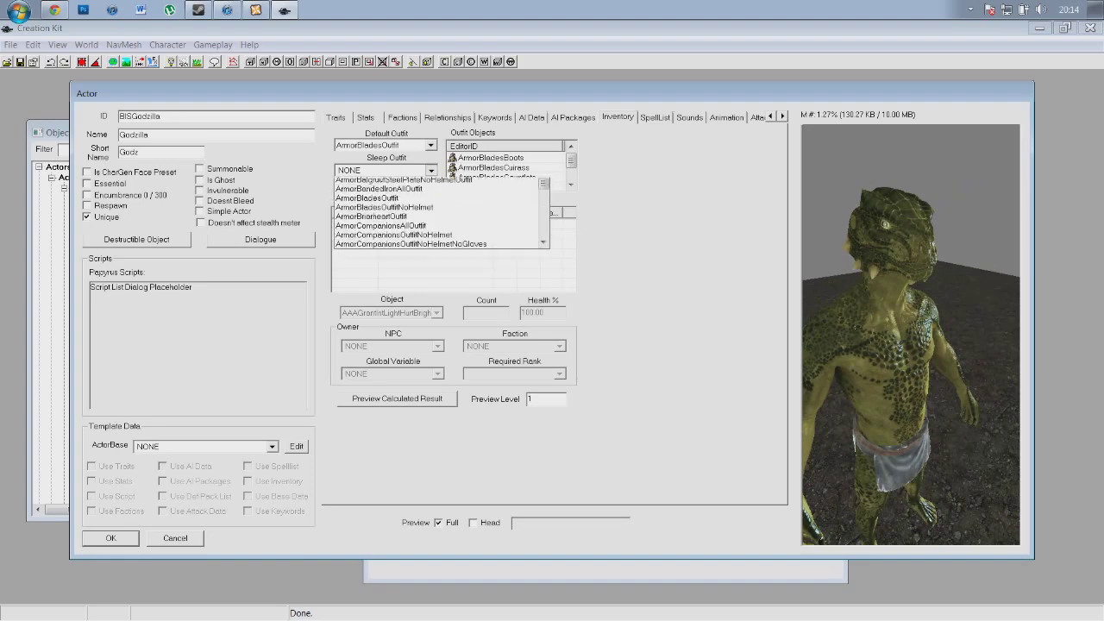
left_click(396, 182)
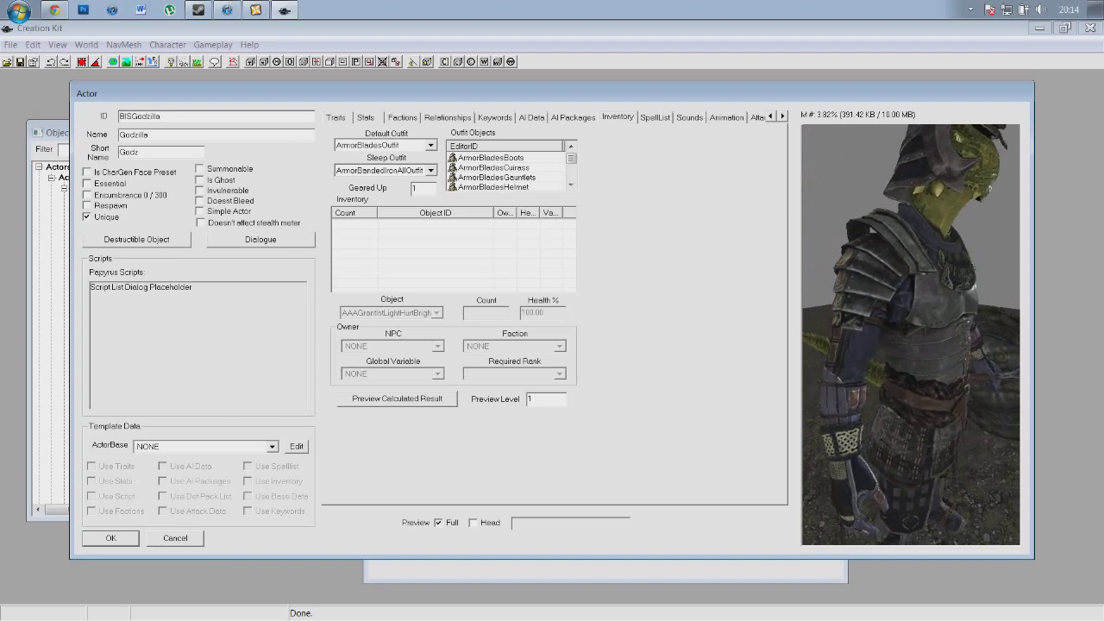
Set the actor's default outfit to ArmorDwarvenNoHelmetOutfit and check the armour from the front in the preview
left_click(431, 146)
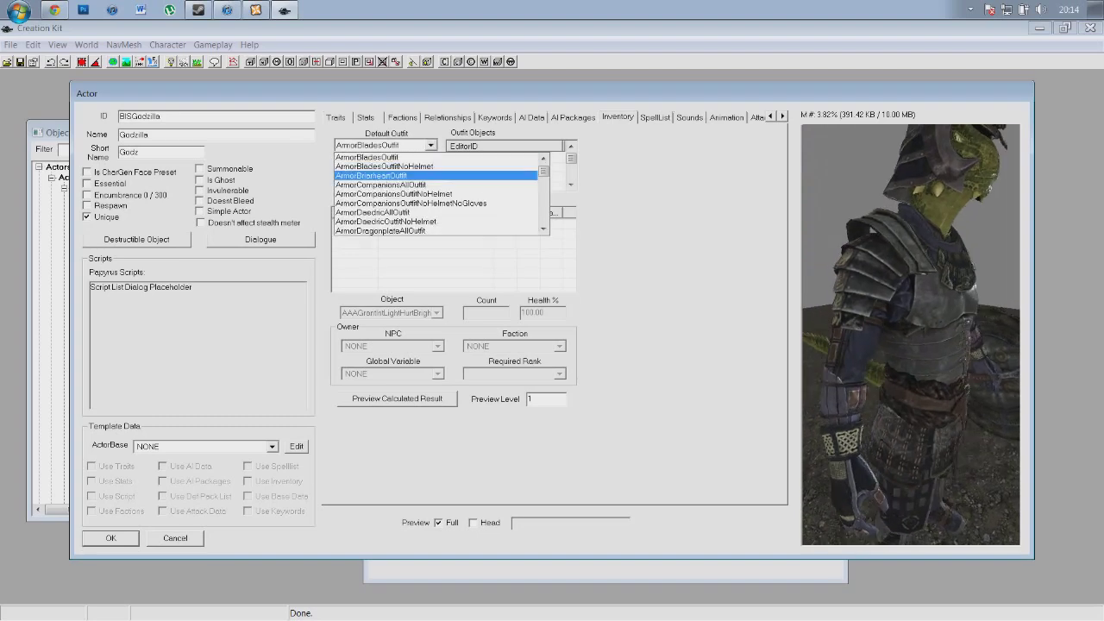
key("Return")
key("alt+Down")
key("Down")
key("Down")
key("Down")
key("Down")
key("Down")
key("Down")
key("Down")
key("Down")
key("Down")
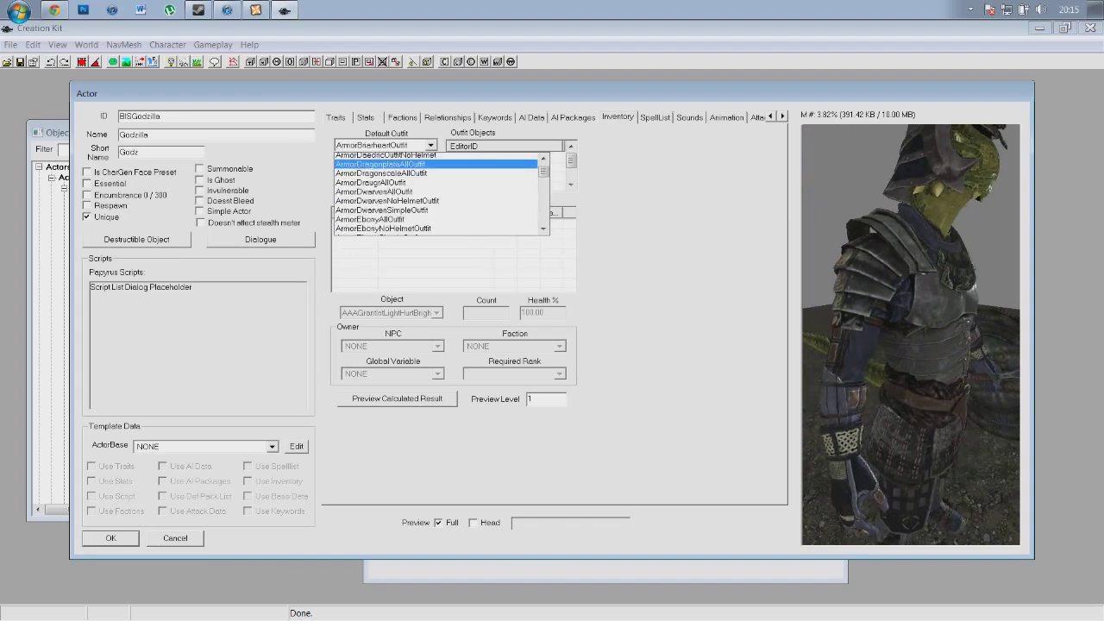
key("Down")
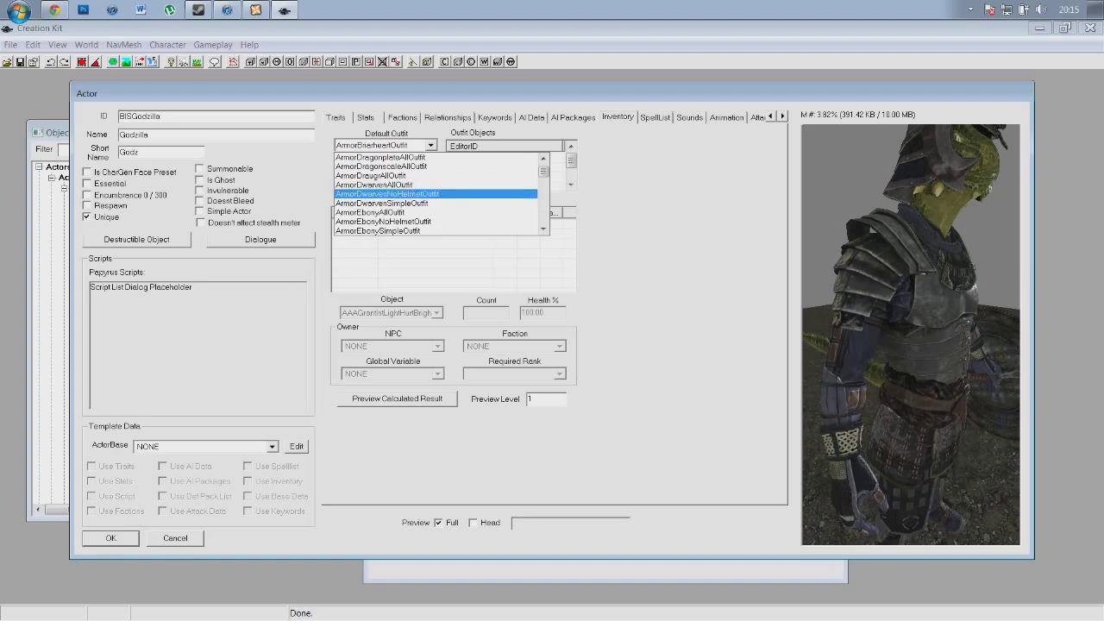
key("Return")
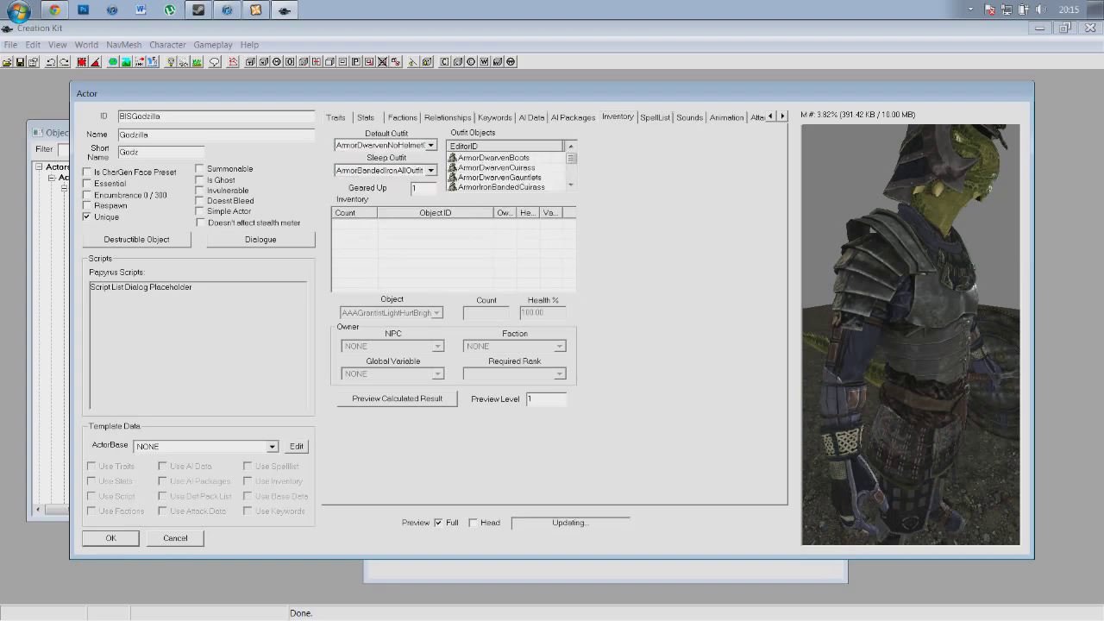
left_click_drag(932, 337, 889, 345)
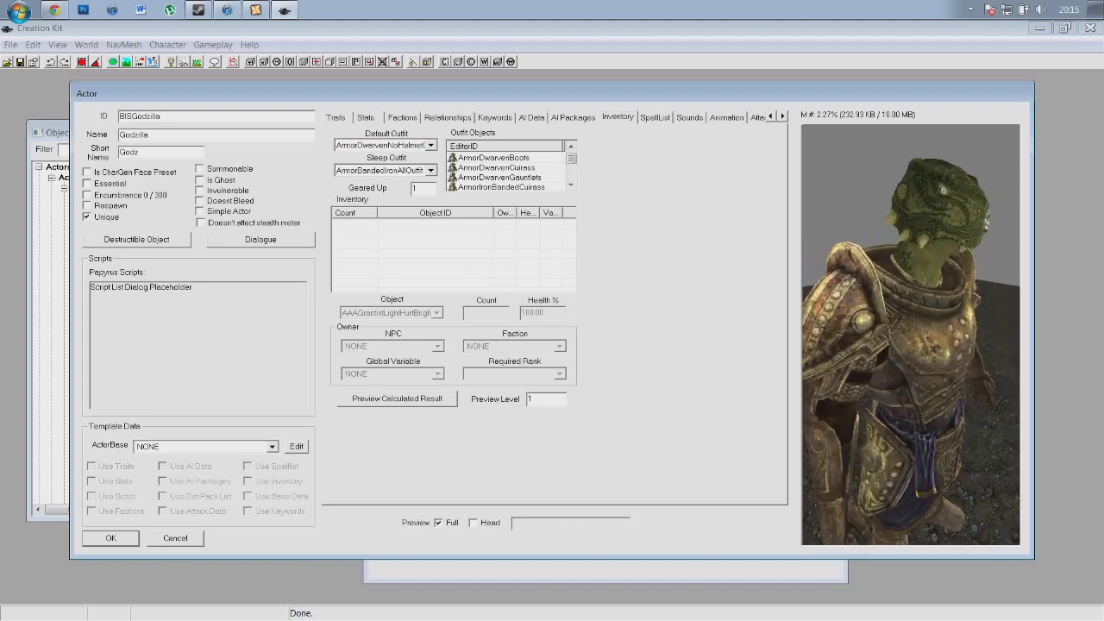
Look through the actor's remaining setting categories, up to Face Anim Preview, and return to the first ones
left_click(783, 116)
left_click(782, 116)
left_click(783, 117)
left_click(782, 116)
left_click(782, 116)
left_click(783, 116)
left_click(782, 117)
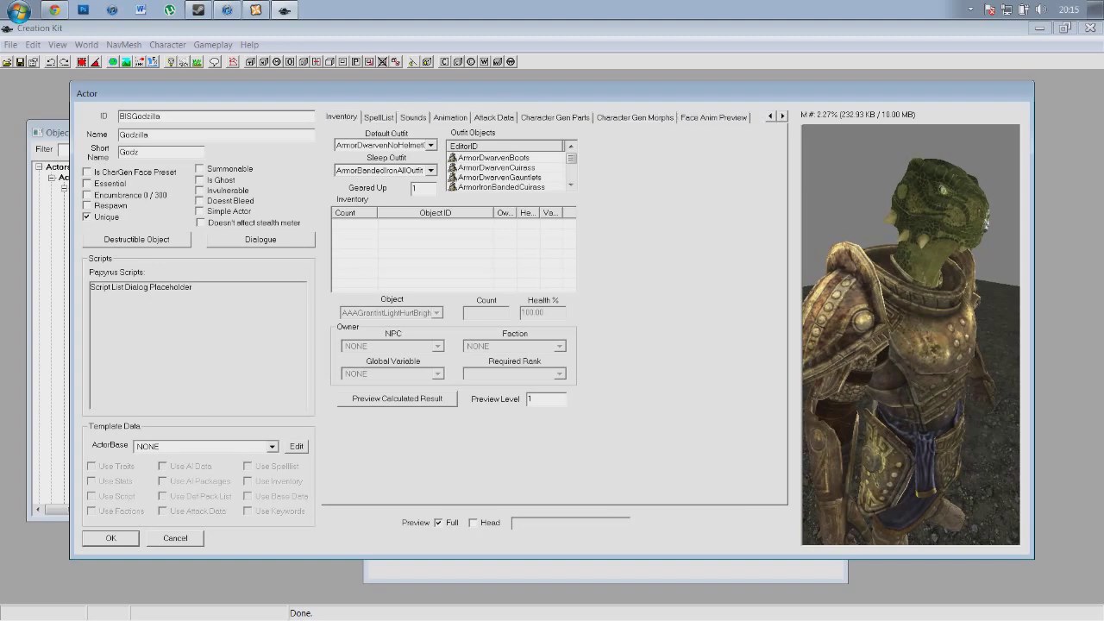
left_click(771, 115)
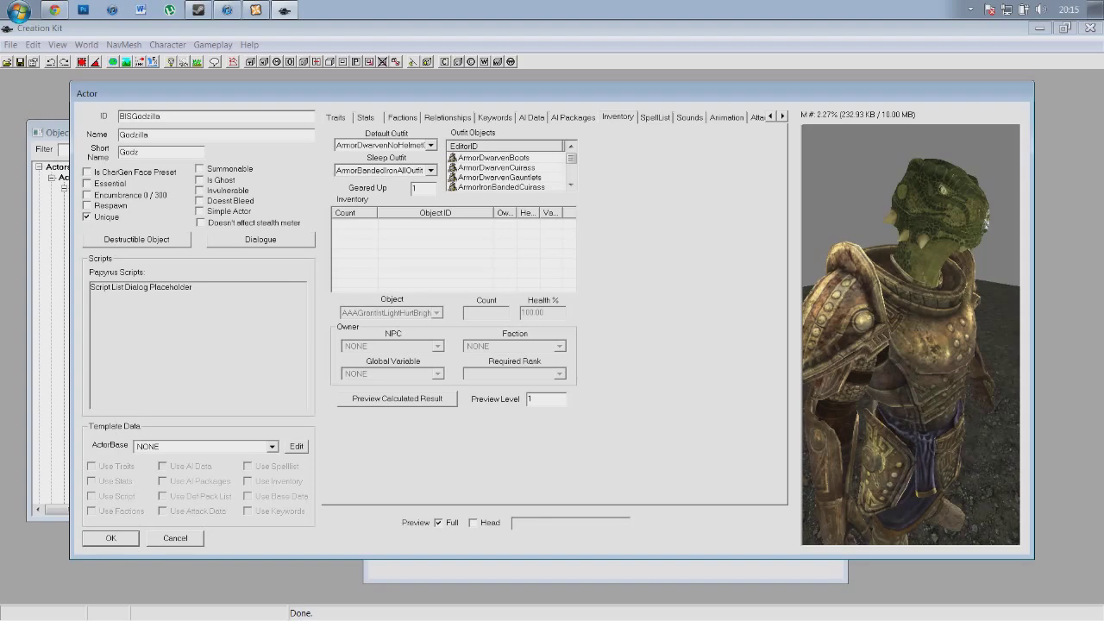
Accept the actor's settings, then find and select BISGodzilla in the Object Window's actor list
left_click(110, 539)
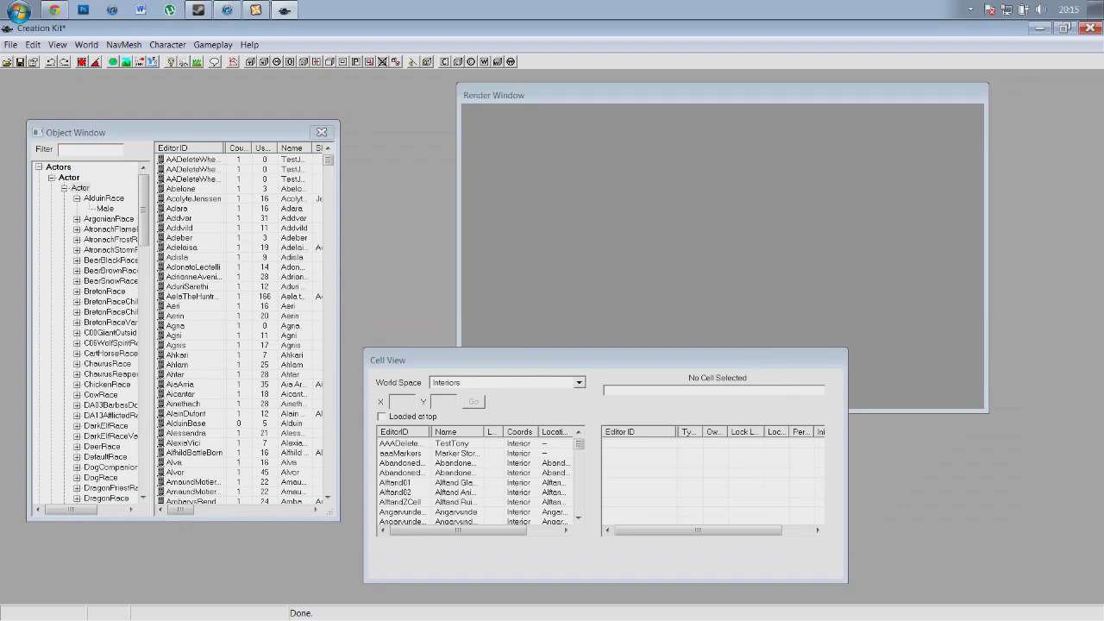
left_click(192, 189)
scroll(191, 189, "down", 15)
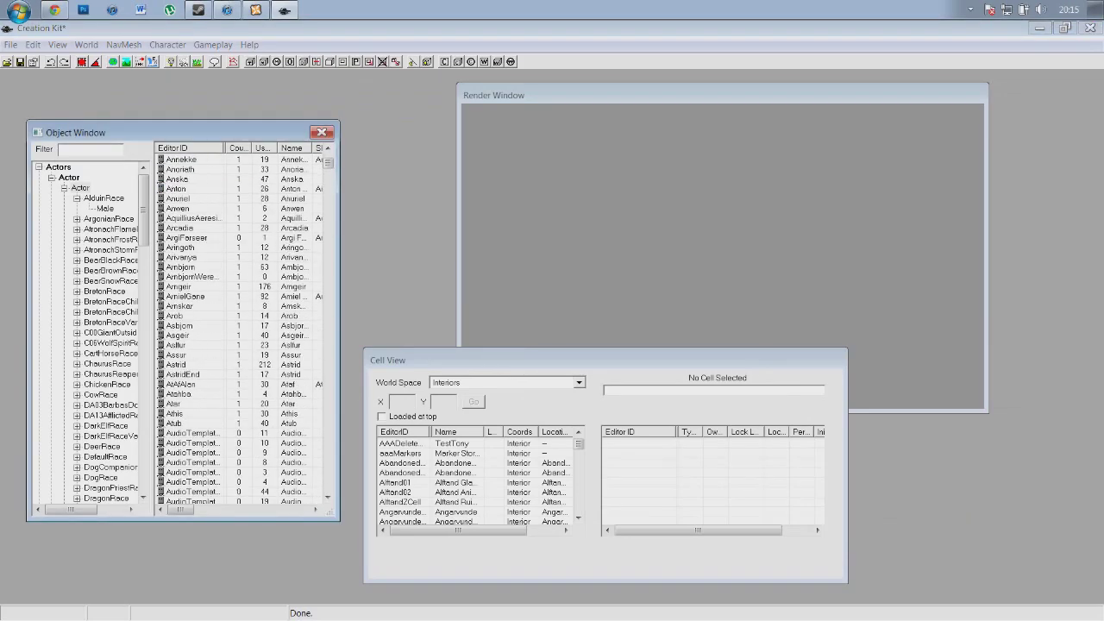
scroll(240, 327, "down", 8)
scroll(241, 328, "down", 20)
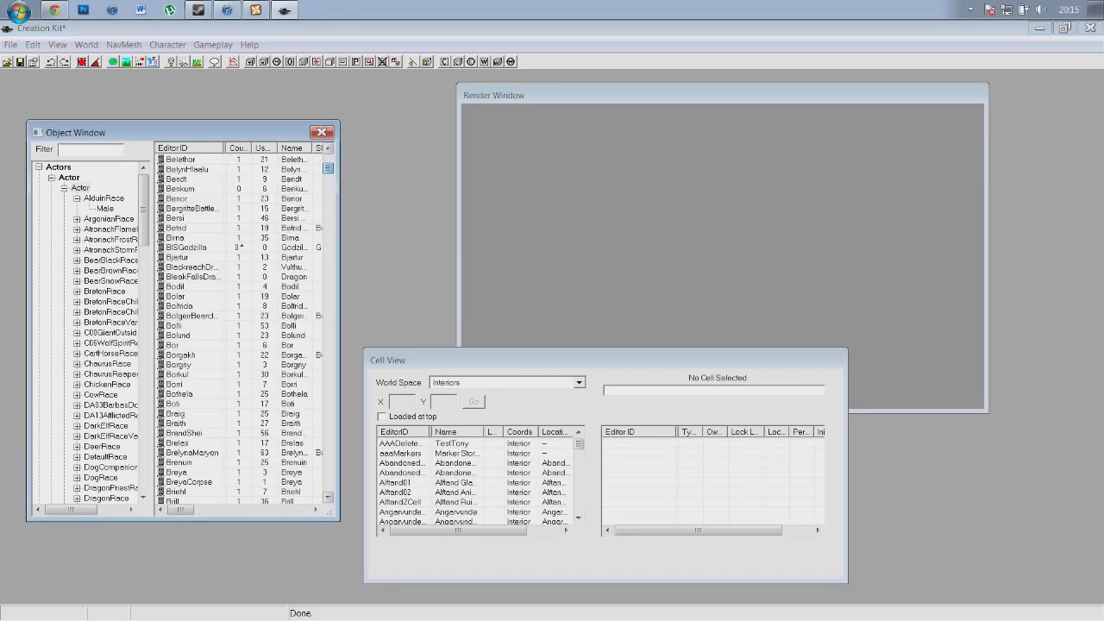
scroll(241, 328, "up", 10)
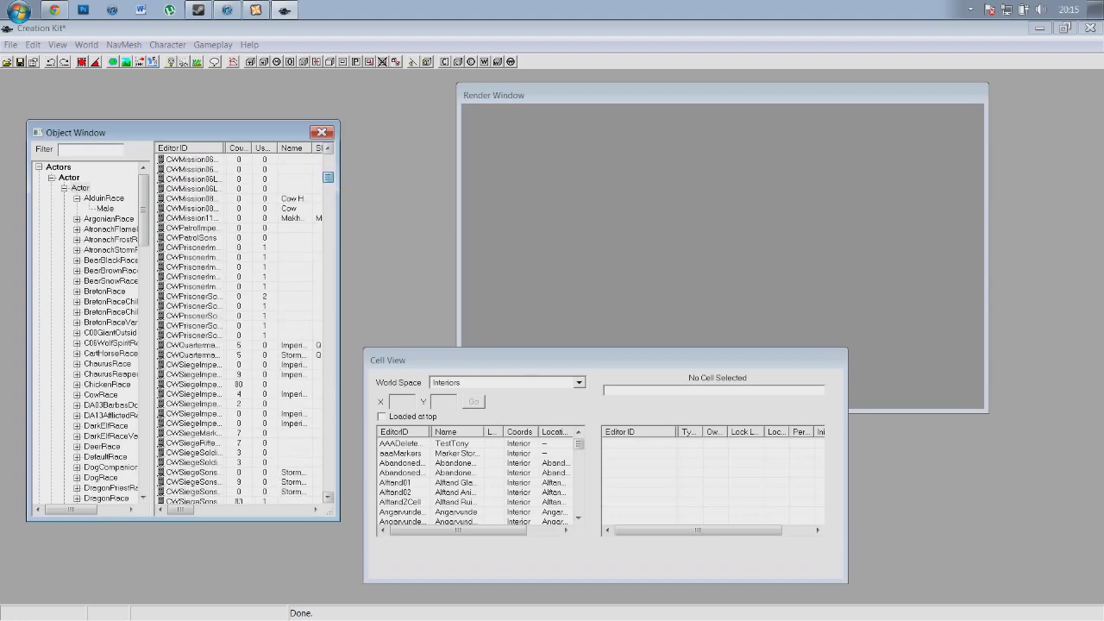
scroll(241, 328, "up", 15)
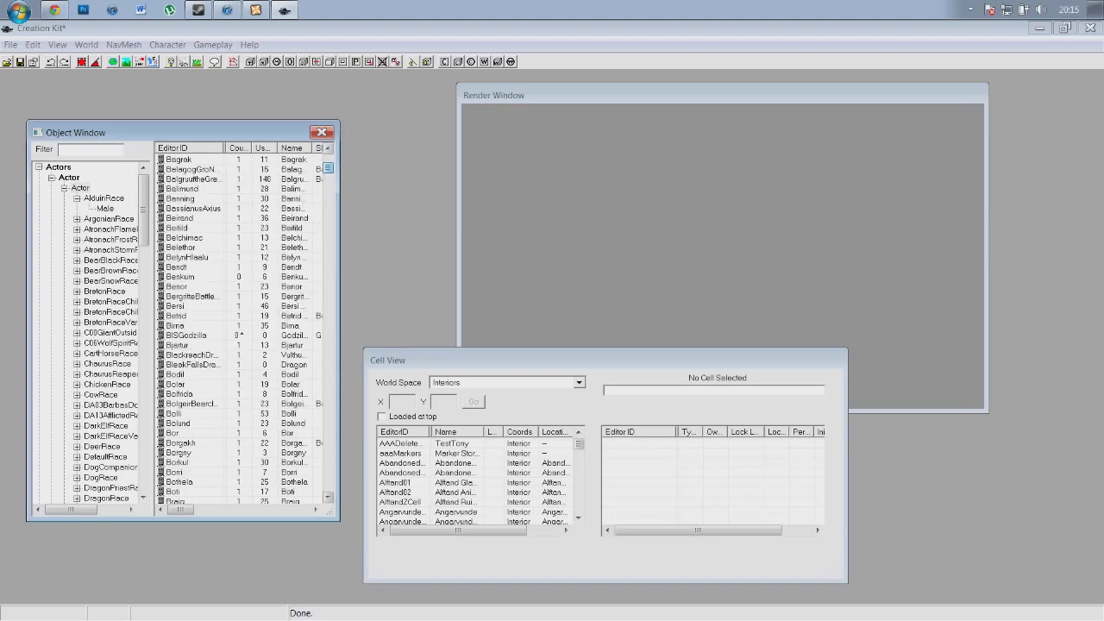
scroll(241, 328, "down", 1)
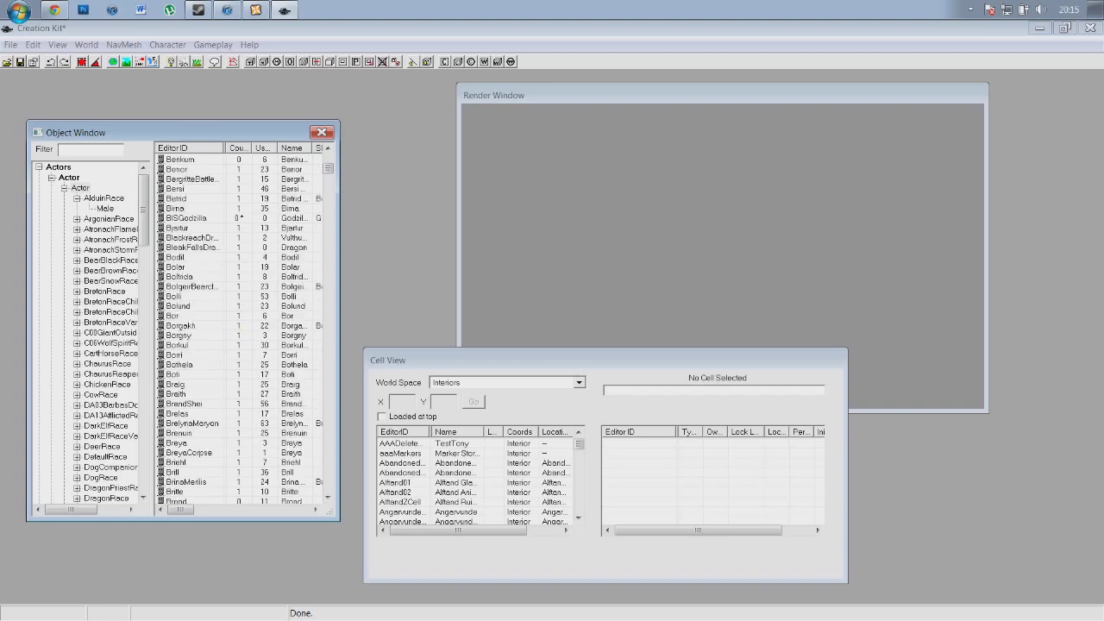
left_click(190, 218)
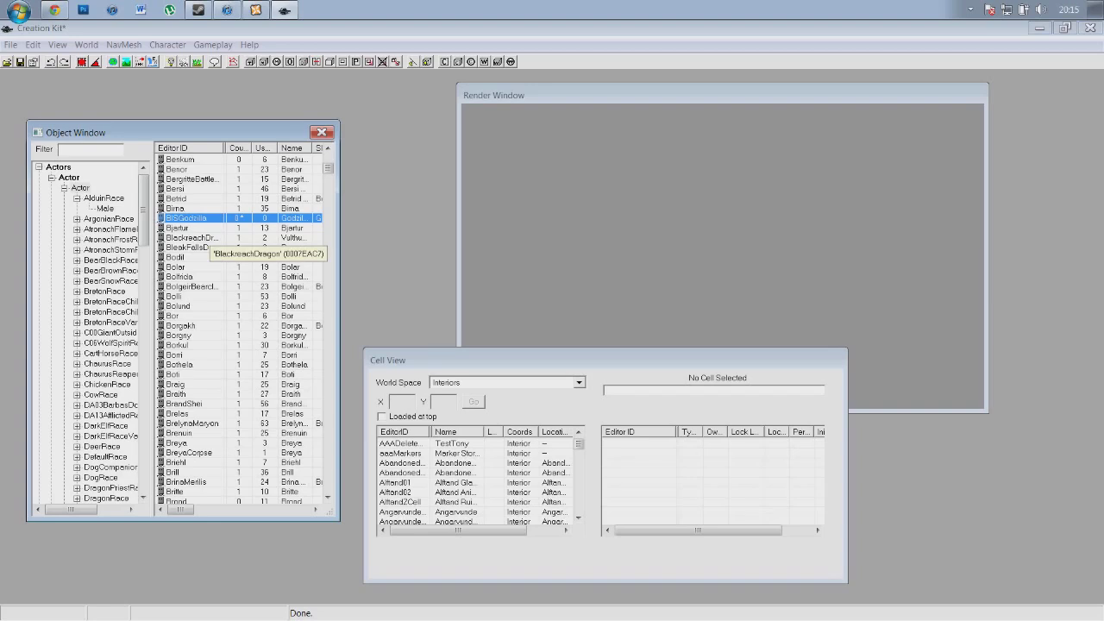
Find the interior cell DragonBridgeFourShieldsTavern in the Cell View and load it into the Render Window
left_click(401, 473)
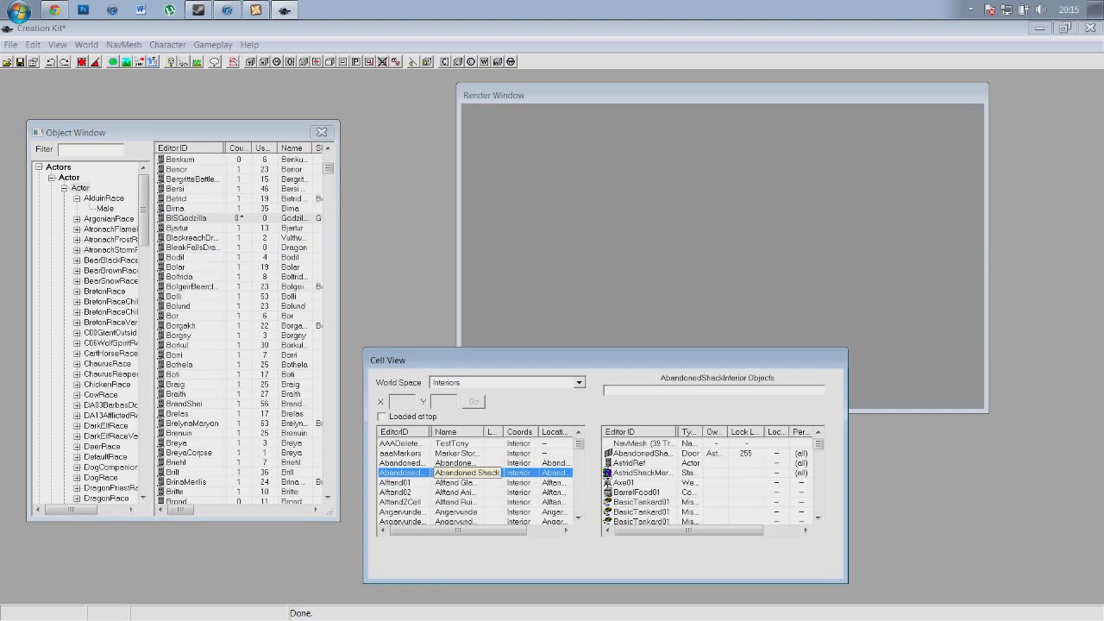
left_click_drag(517, 360, 564, 378)
scroll(522, 502, "down", 4)
scroll(527, 501, "down", 15)
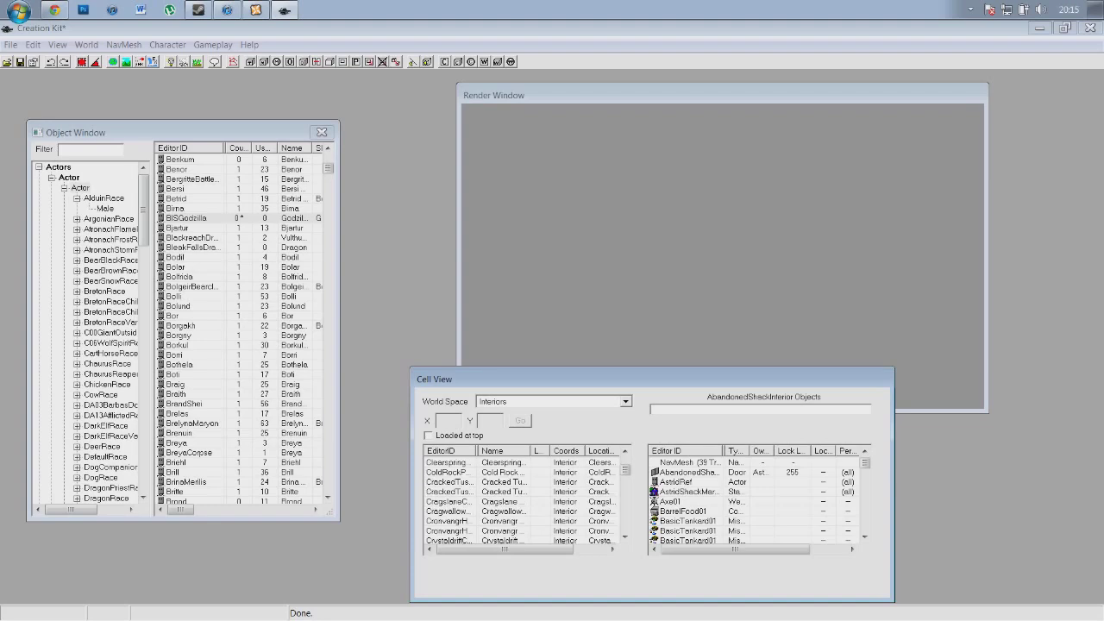
left_click(449, 502)
scroll(526, 500, "down", 8)
scroll(526, 500, "down", 5)
left_click(448, 501)
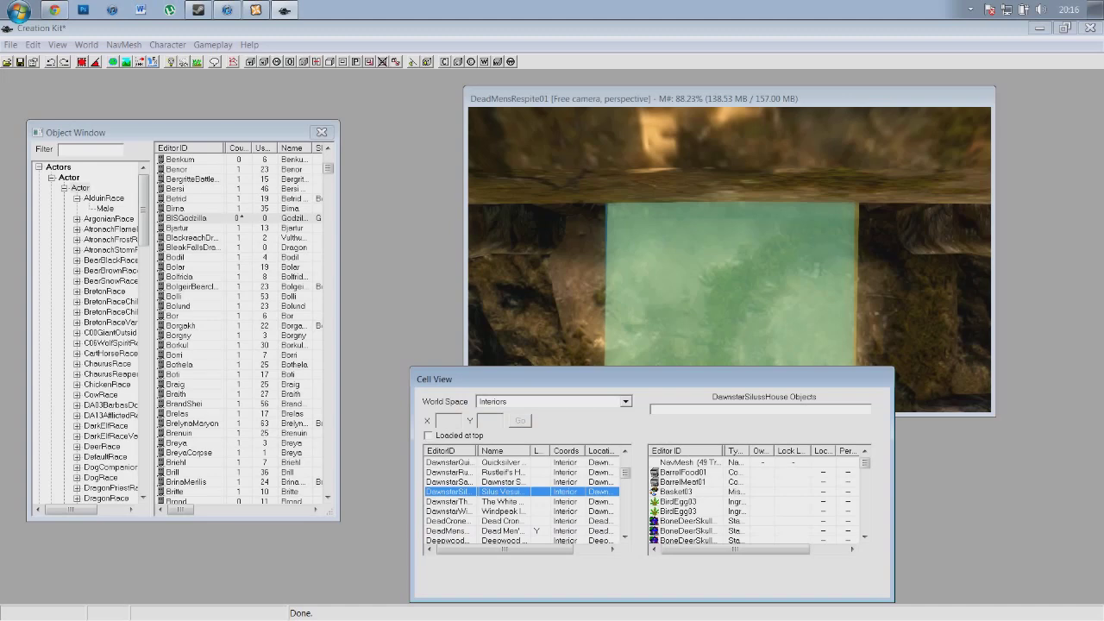
scroll(525, 500, "down", 2)
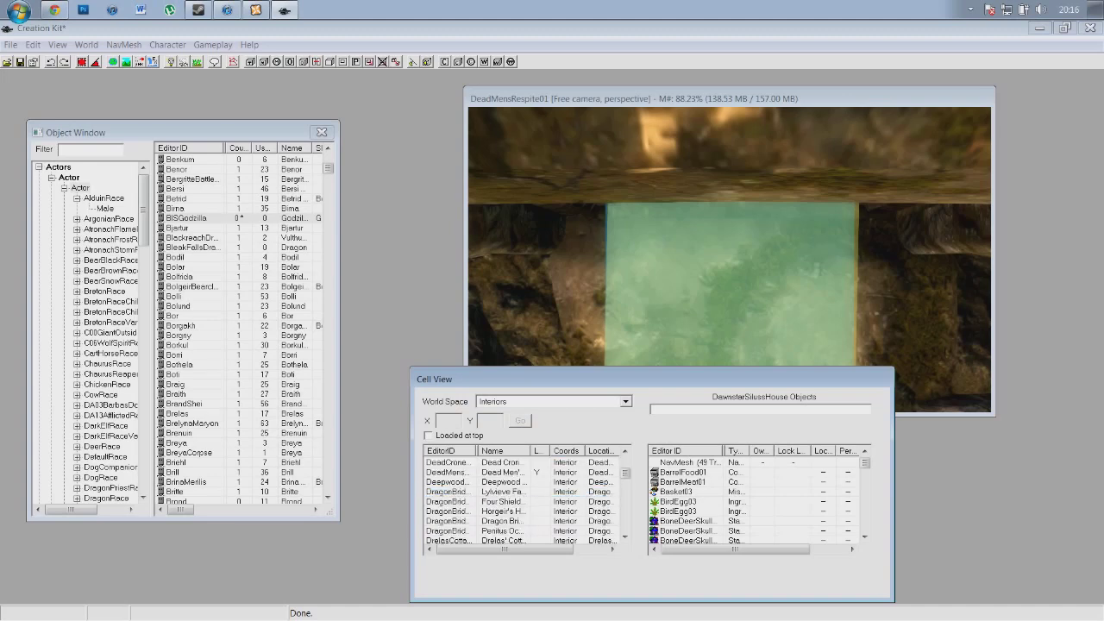
double_click(492, 501)
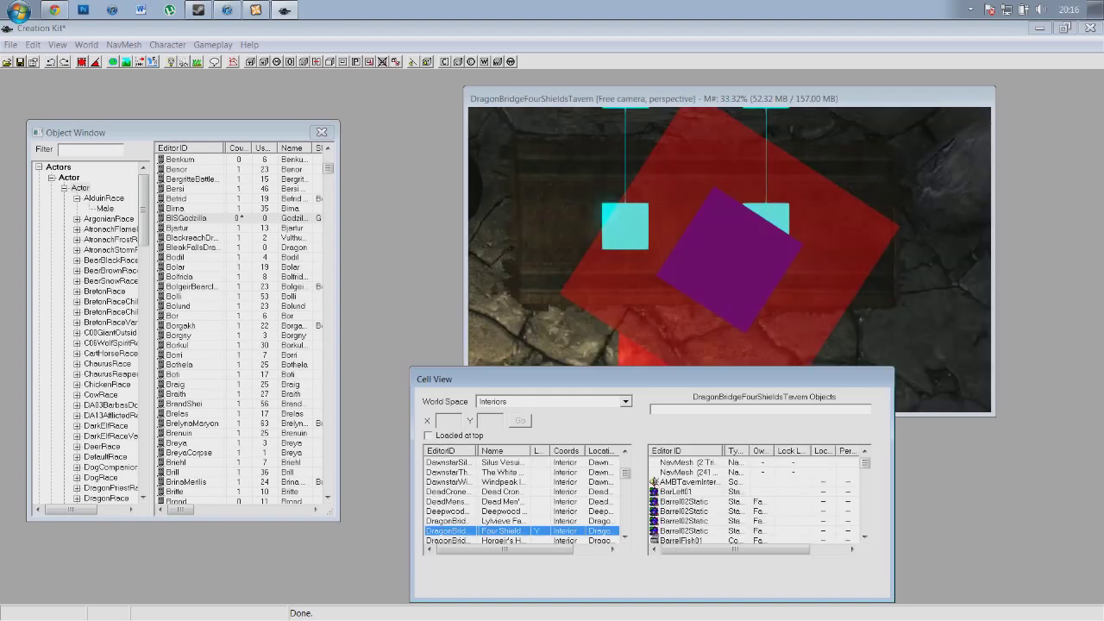
Examine the loaded tavern interior around the bar counter, fire pit and seating to find a spot for the actor
left_click_drag(621, 99, 566, 111)
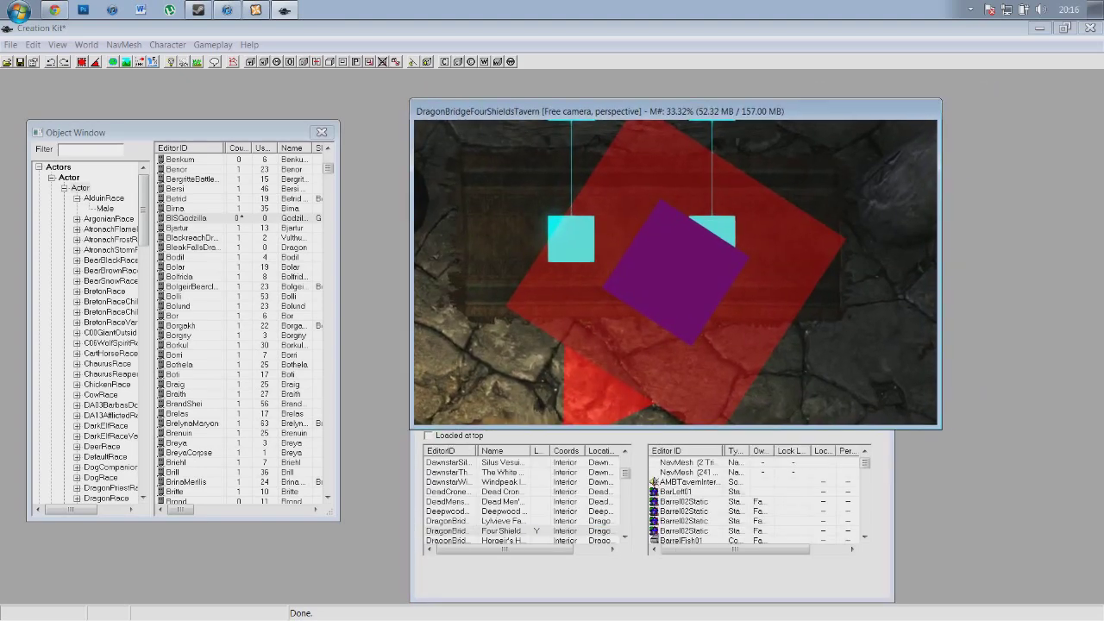
scroll(676, 272, "down", 3)
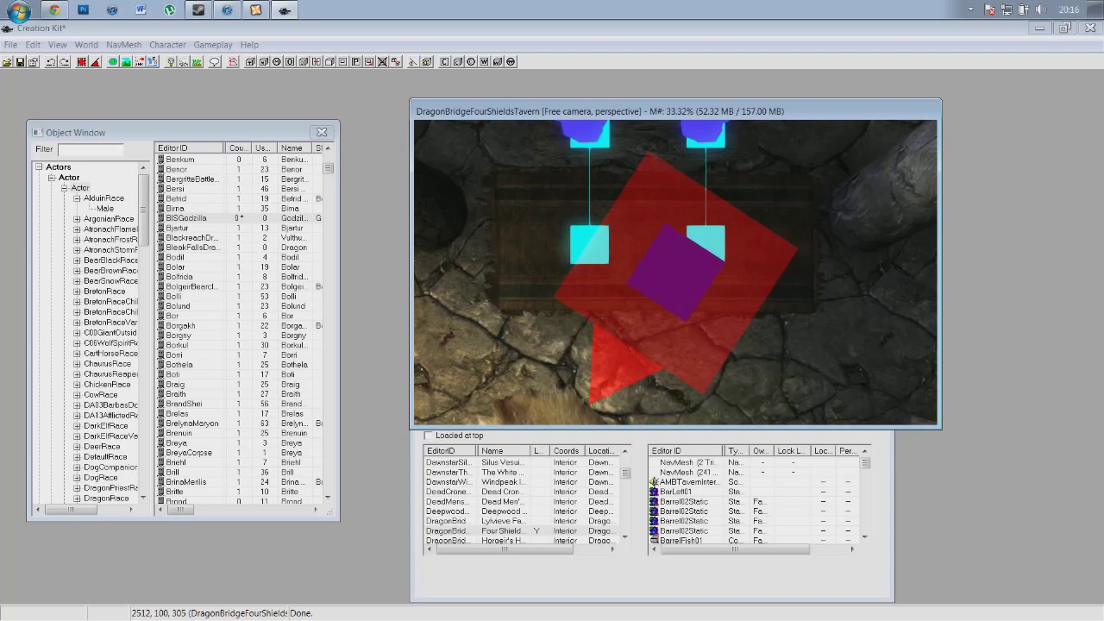
scroll(676, 273, "down", 10)
scroll(676, 273, "up", 6)
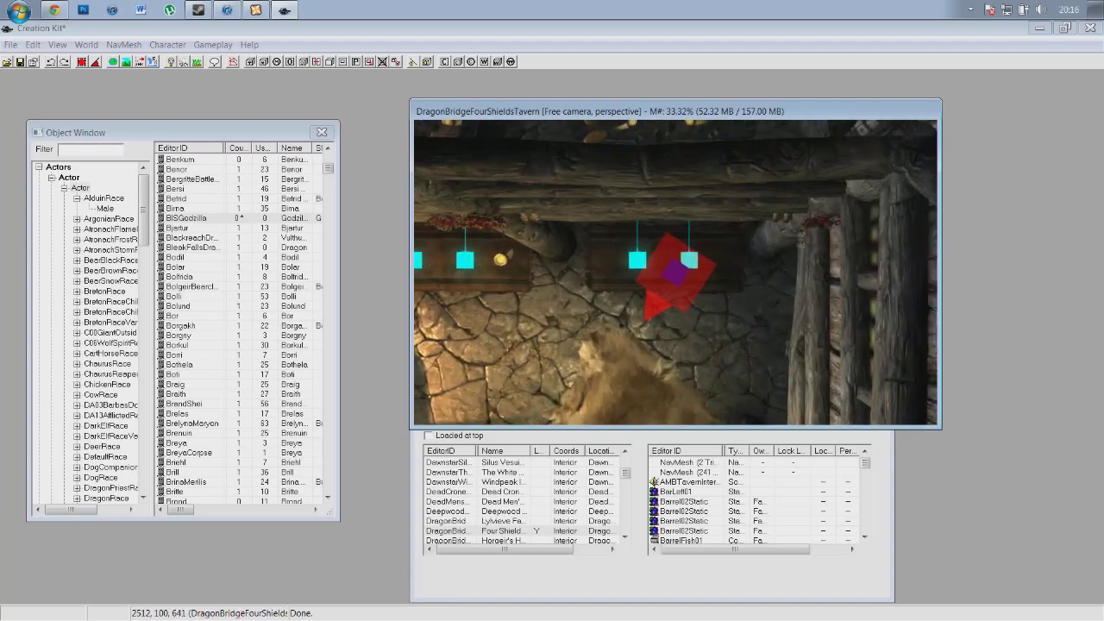
scroll(676, 273, "up", 7)
scroll(675, 273, "down", 3)
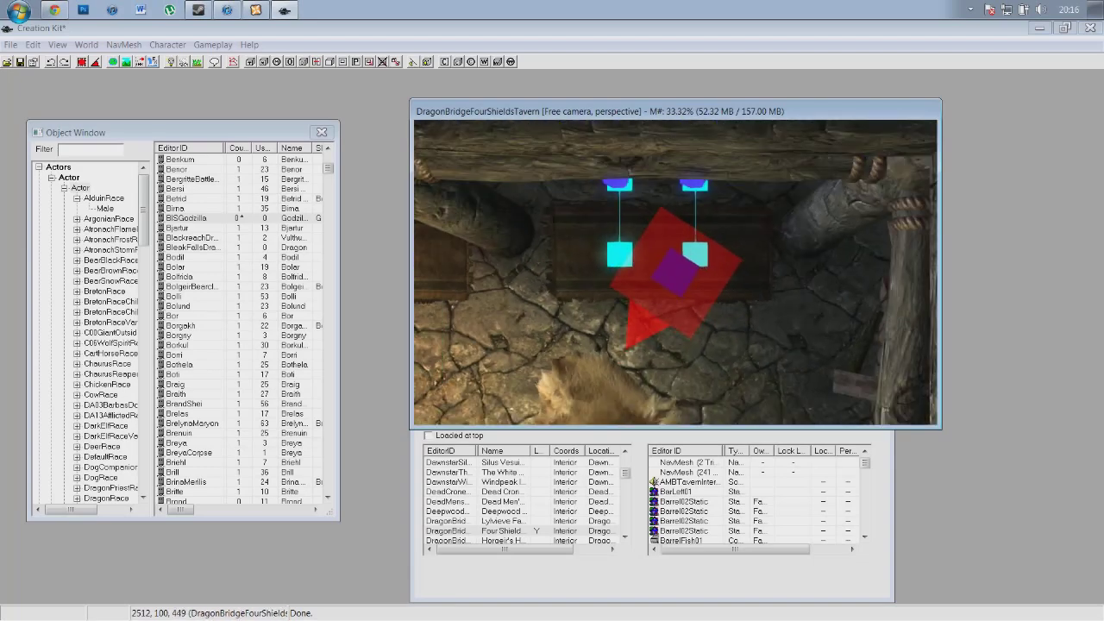
mouse_move(676, 272)
middle_mouse_down()
mouse_move(811, 130)
mouse_move(596, 388)
mouse_move(479, 311)
mouse_move(636, 143)
middle_mouse_up()
middle_click_drag(637, 250, 741, 326)
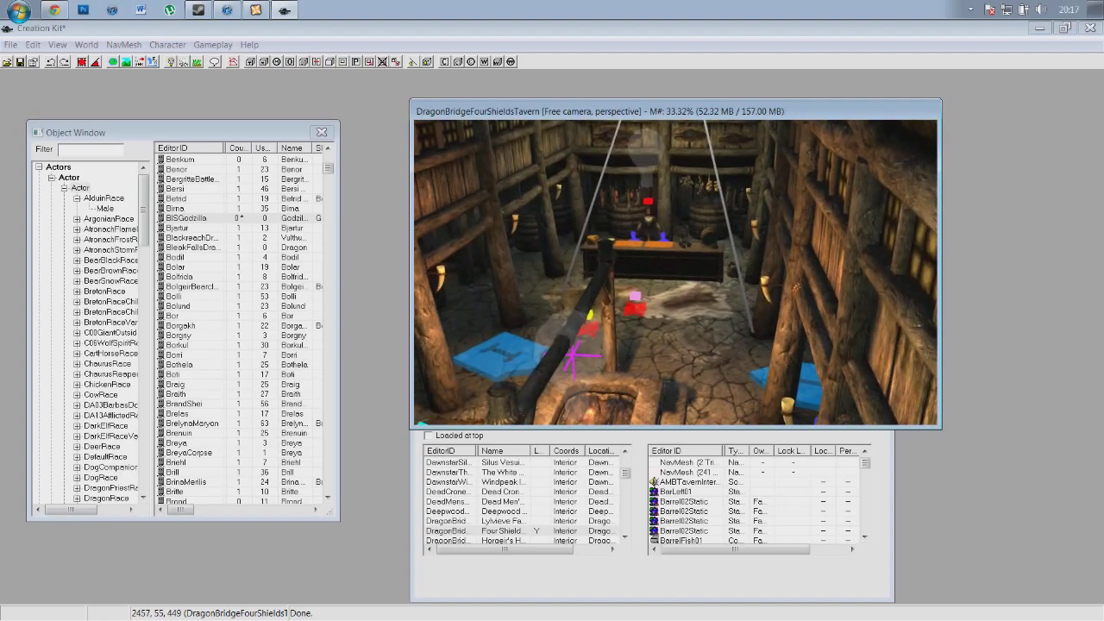
scroll(676, 273, "up", 10)
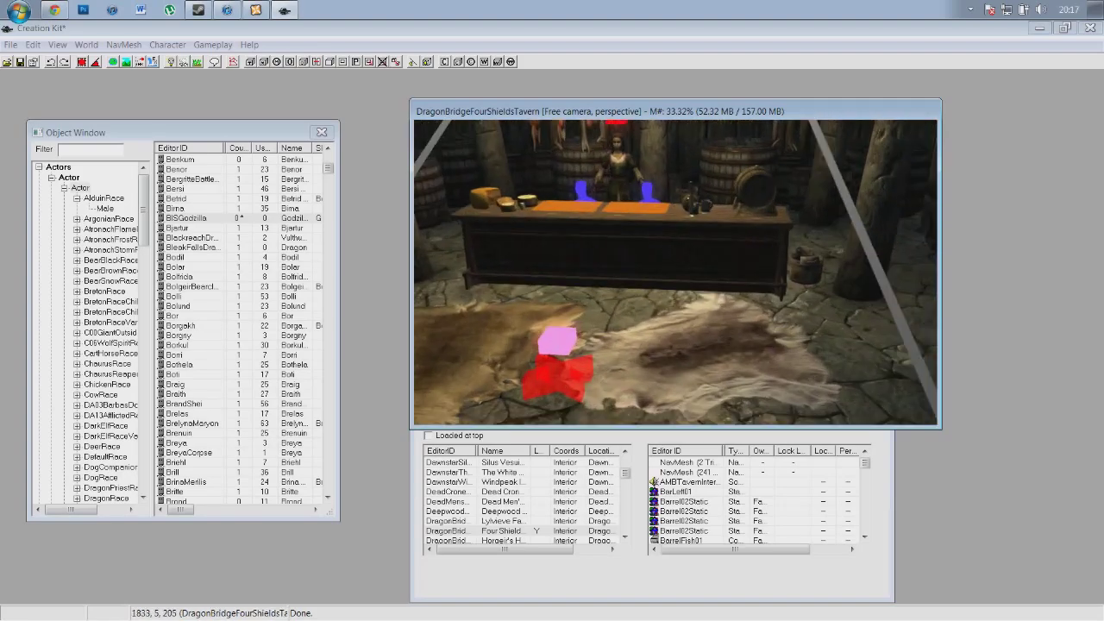
middle_click_drag(676, 198, 677, 281)
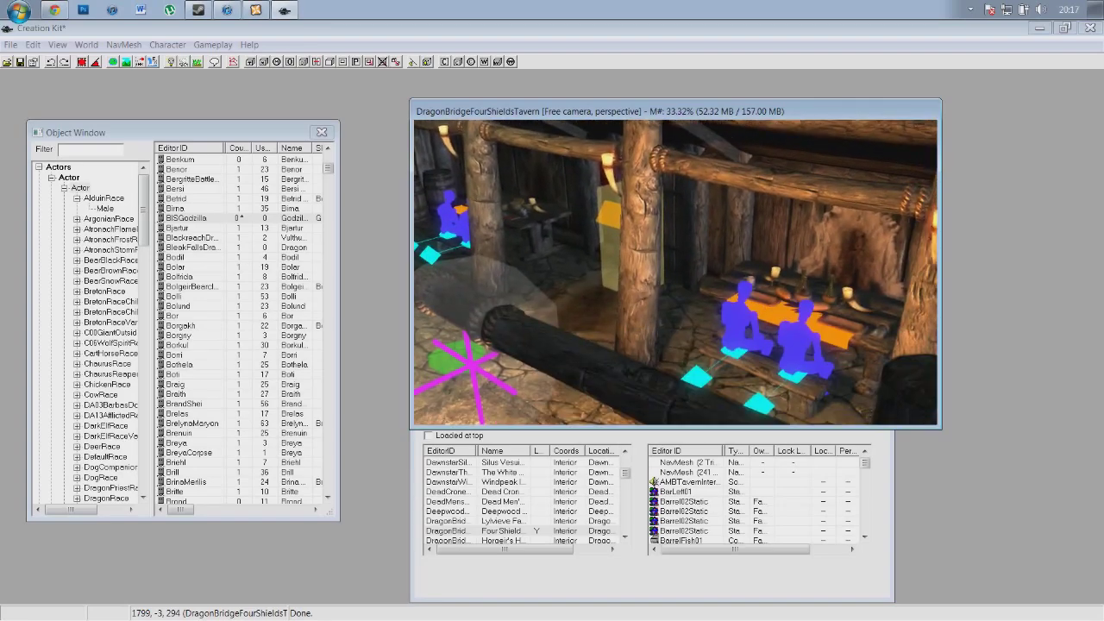
scroll(677, 273, "down", 3)
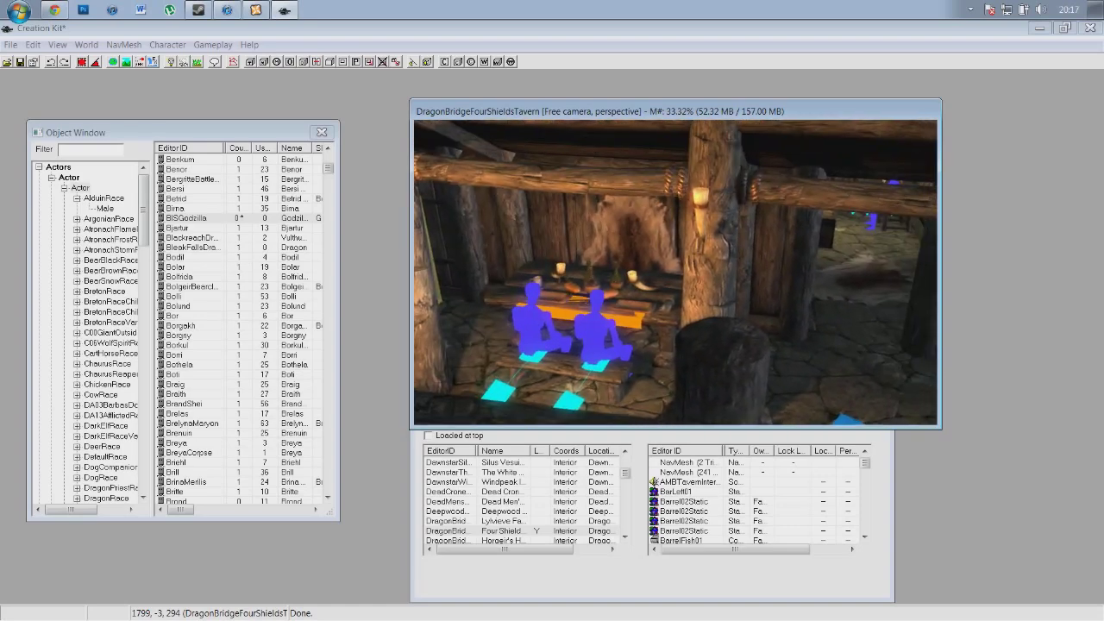
middle_click_drag(742, 224, 569, 259)
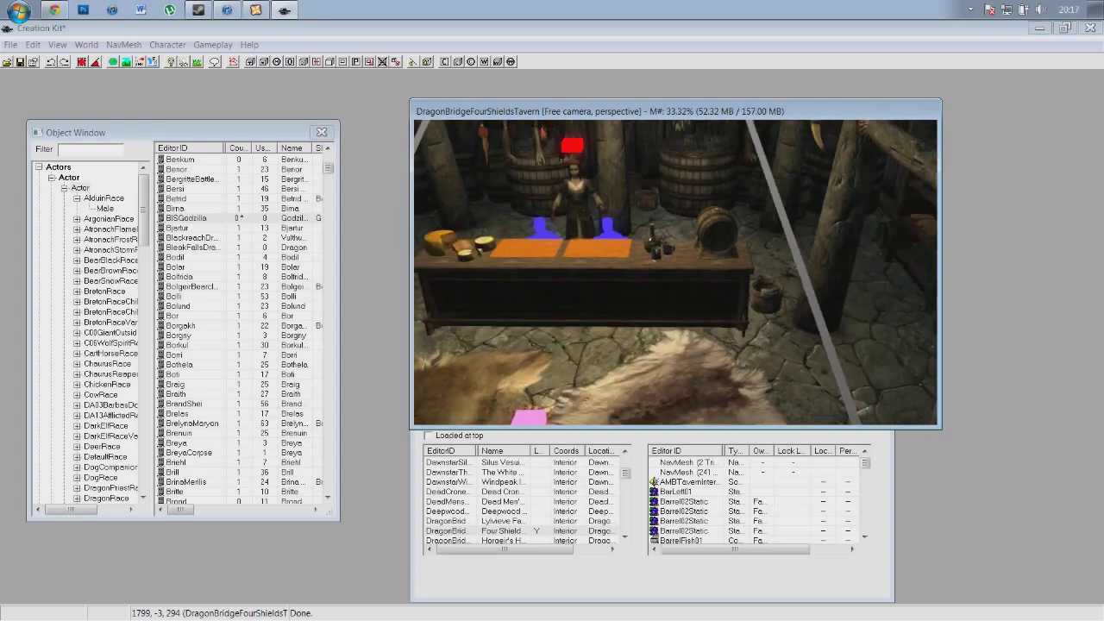
middle_click_drag(676, 259, 526, 212)
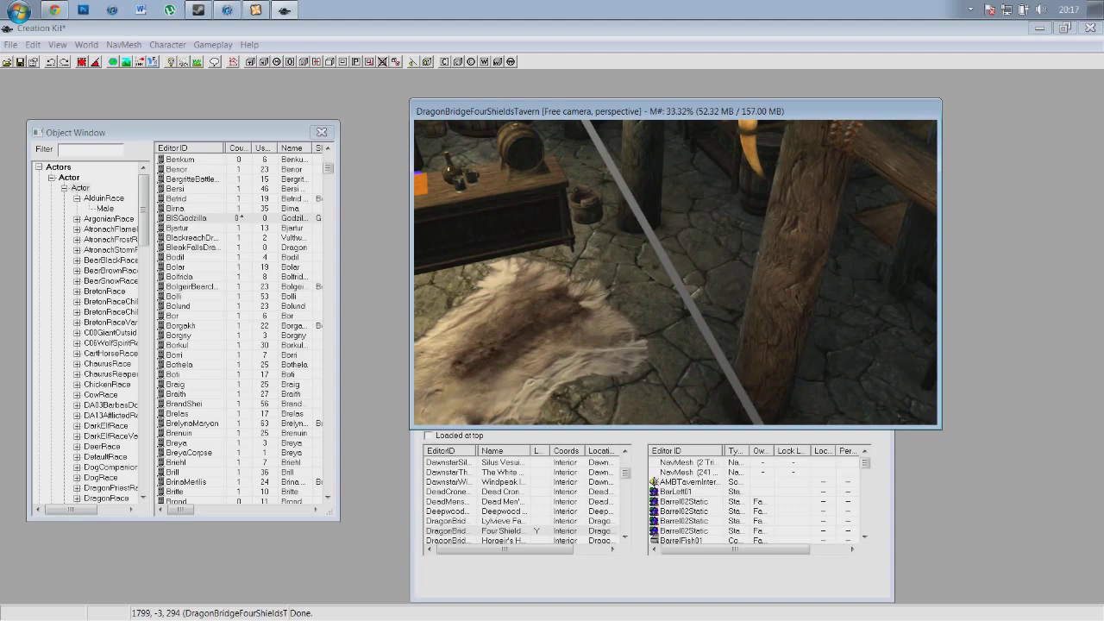
Place the BISGodzilla actor from the Object Window on the fur rug in front of the tavern's bar counter
left_click(518, 532)
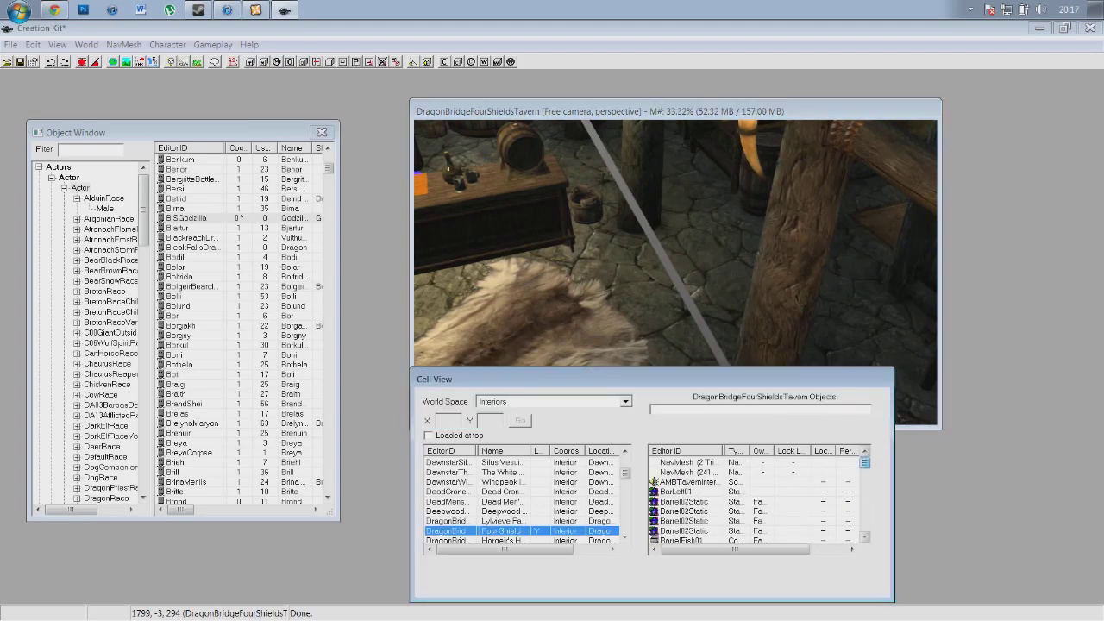
left_click(188, 219)
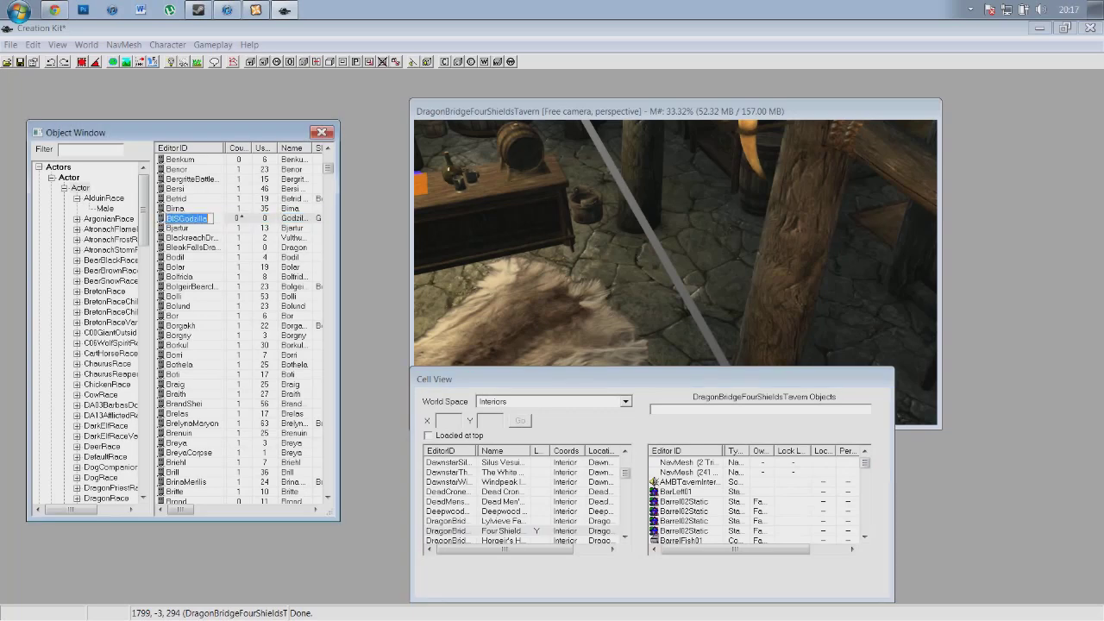
scroll(187, 218, "down", 2)
scroll(187, 218, "up", 2)
key("shift")
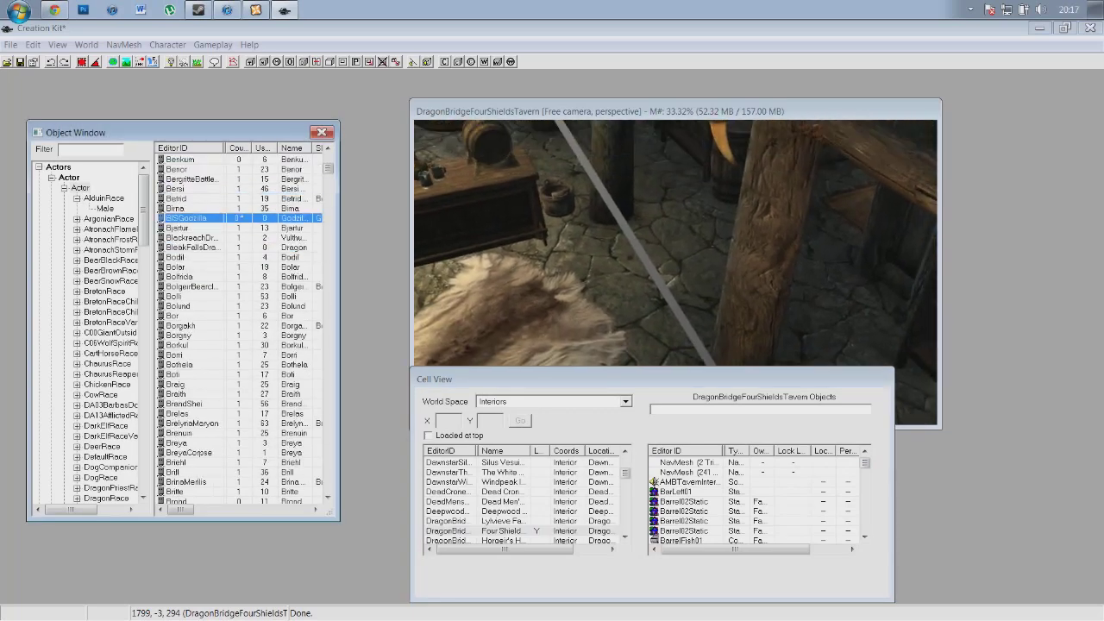
scroll(676, 242, "up", 4)
key("shift")
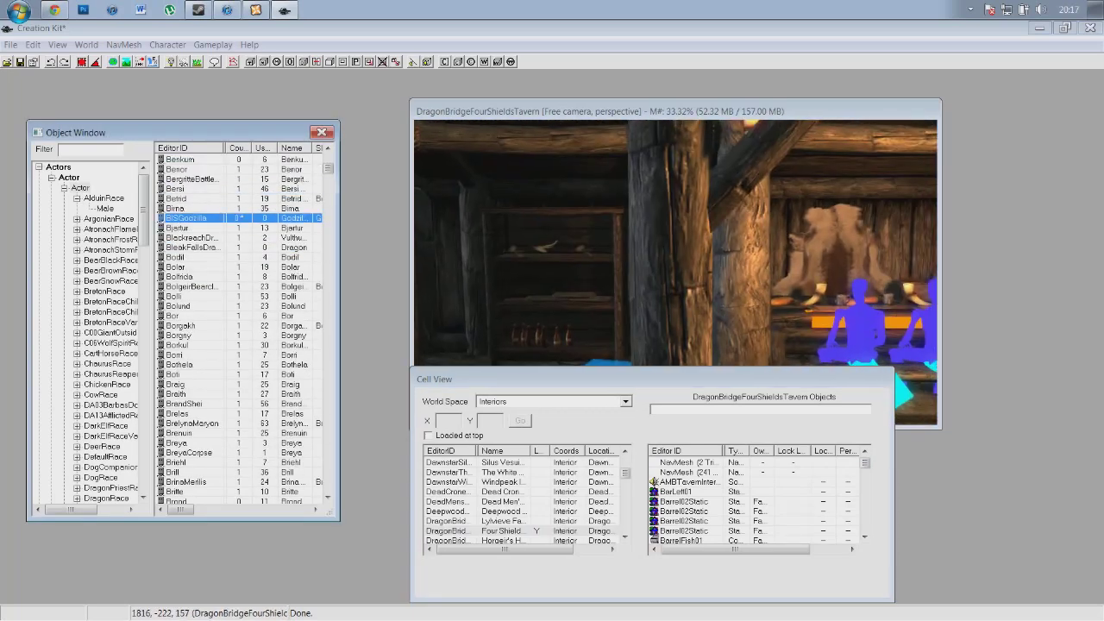
key("shift")
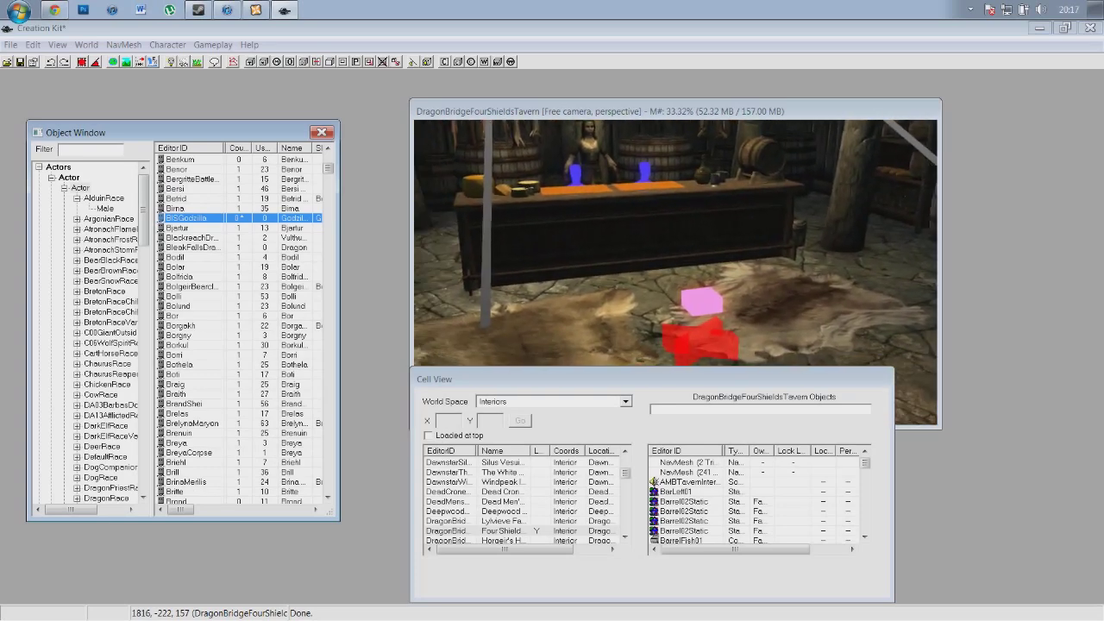
left_click_drag(187, 218, 604, 319)
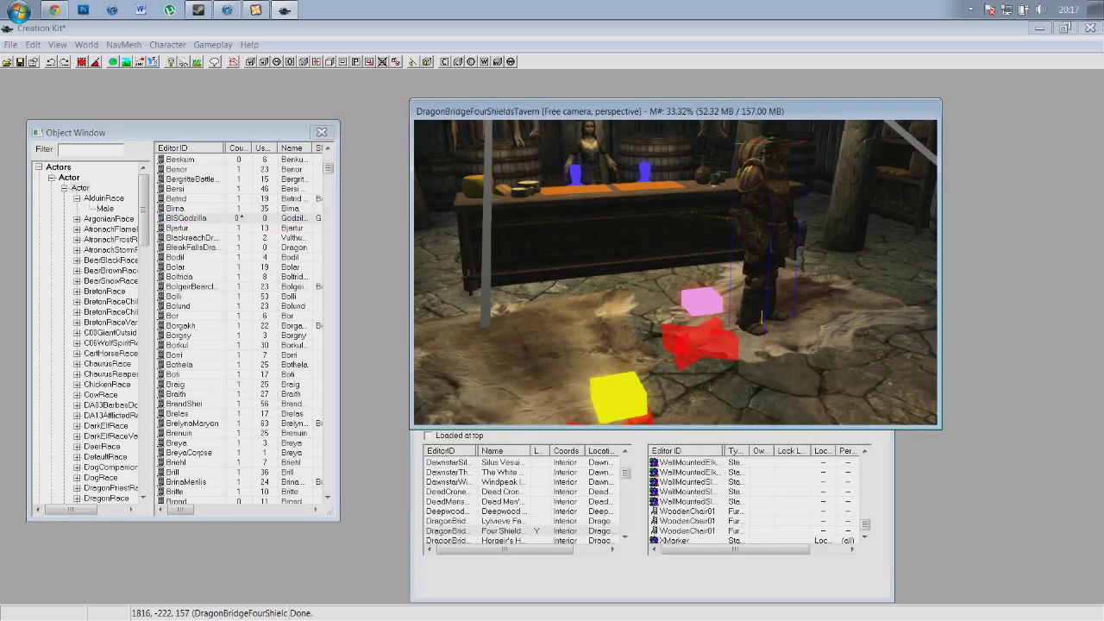
Move the placed BISGodzilla actor across to the other fur rug in front of the bar counter and rotate it
right_click_drag(766, 233, 760, 233)
left_click_drag(759, 233, 601, 259)
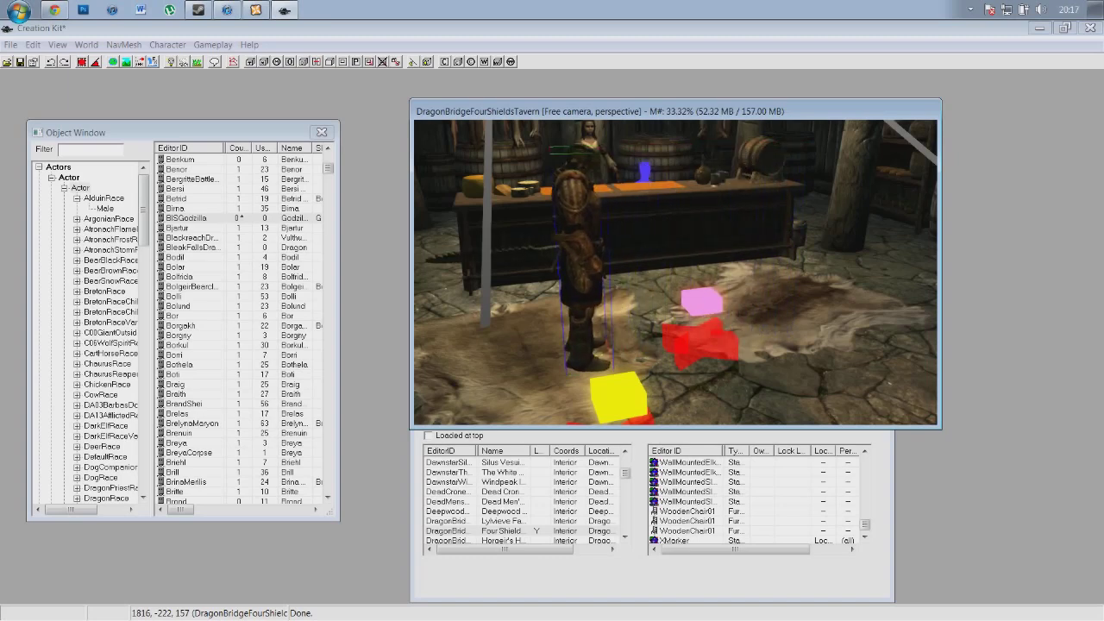
right_click_drag(601, 259, 630, 259)
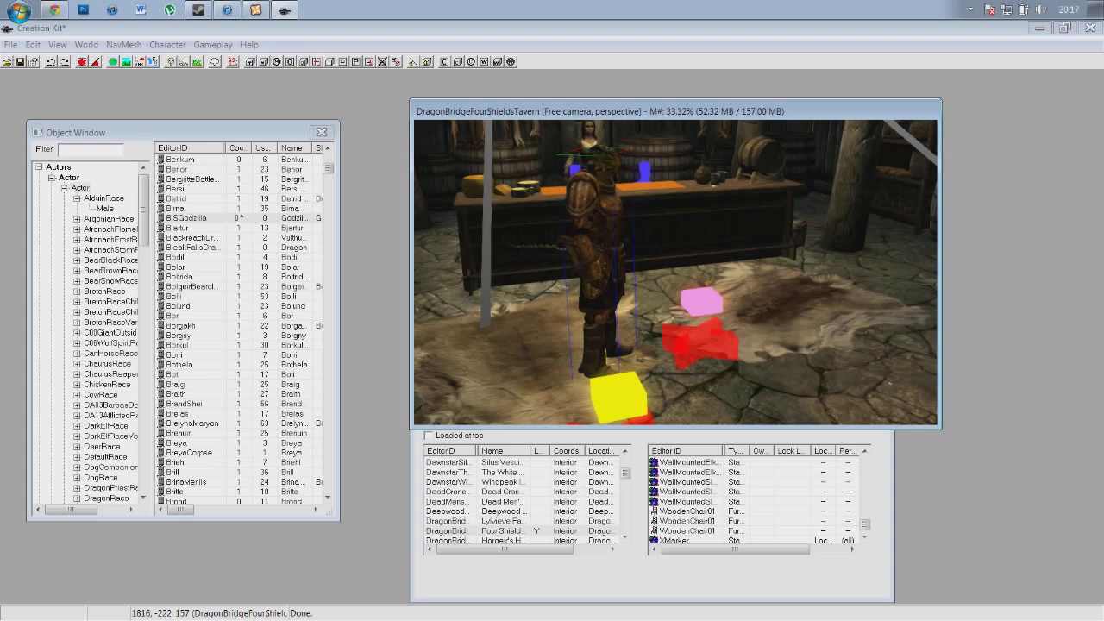
Save the plugin as Godzilla.esp in the Skyrim Data folder
left_click(10, 45)
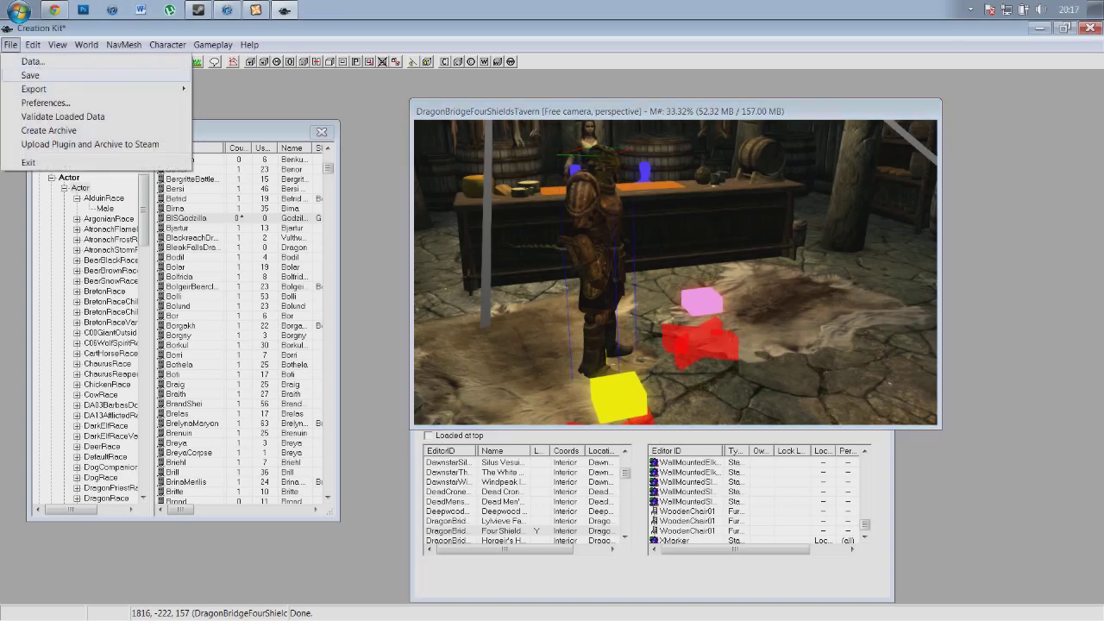
left_click(30, 76)
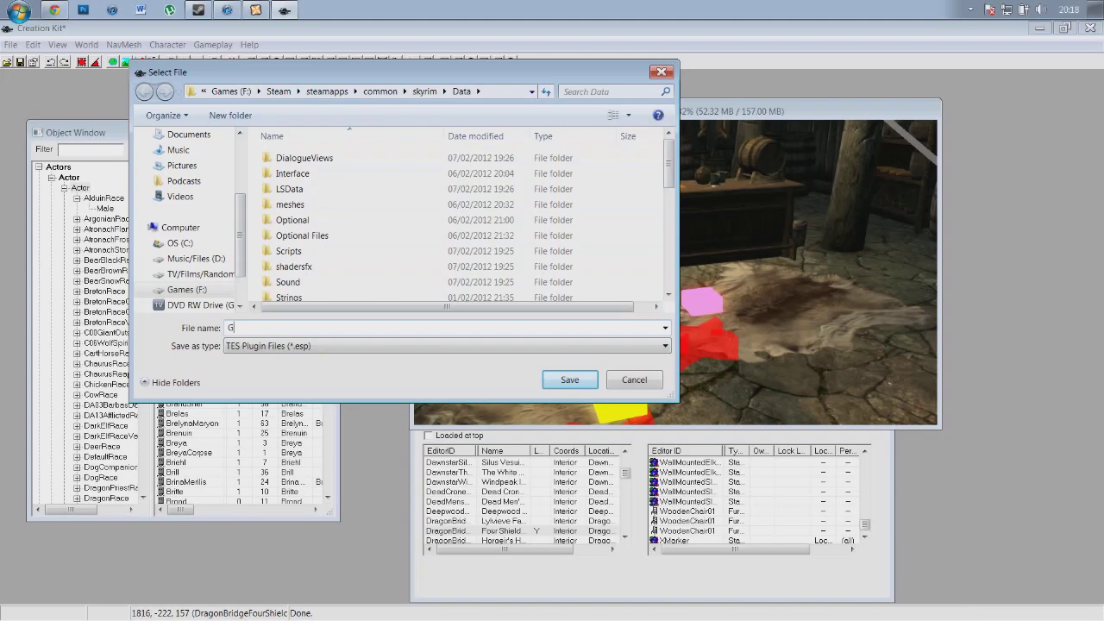
key("Return")
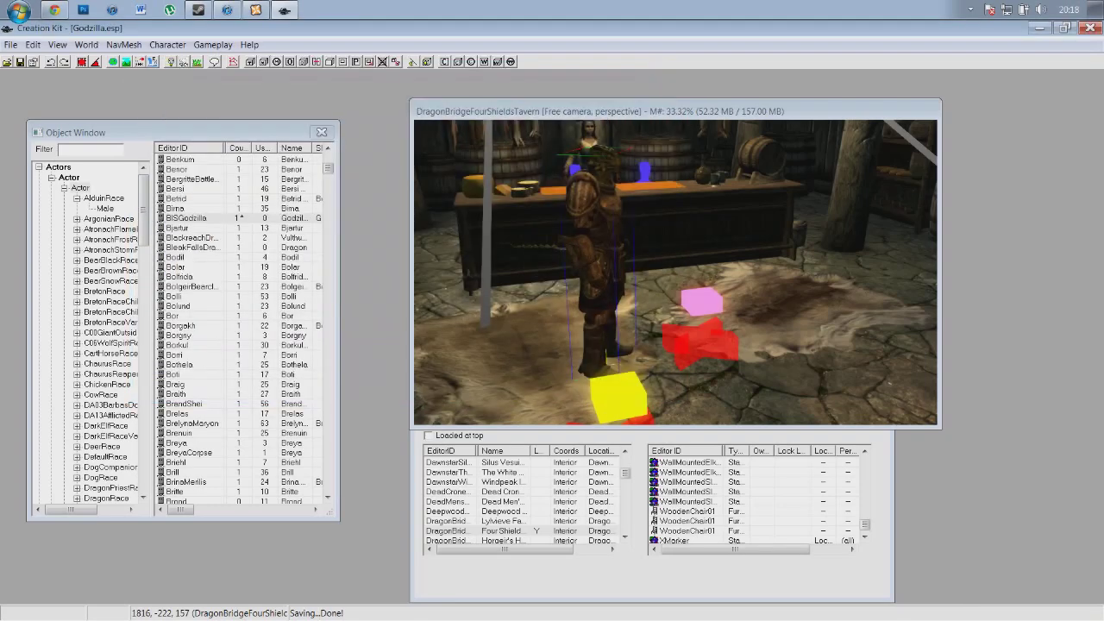
Switch to Steam, show all games in the library and open the launcher of The Elder Scrolls V: Skyrim
left_click(199, 10)
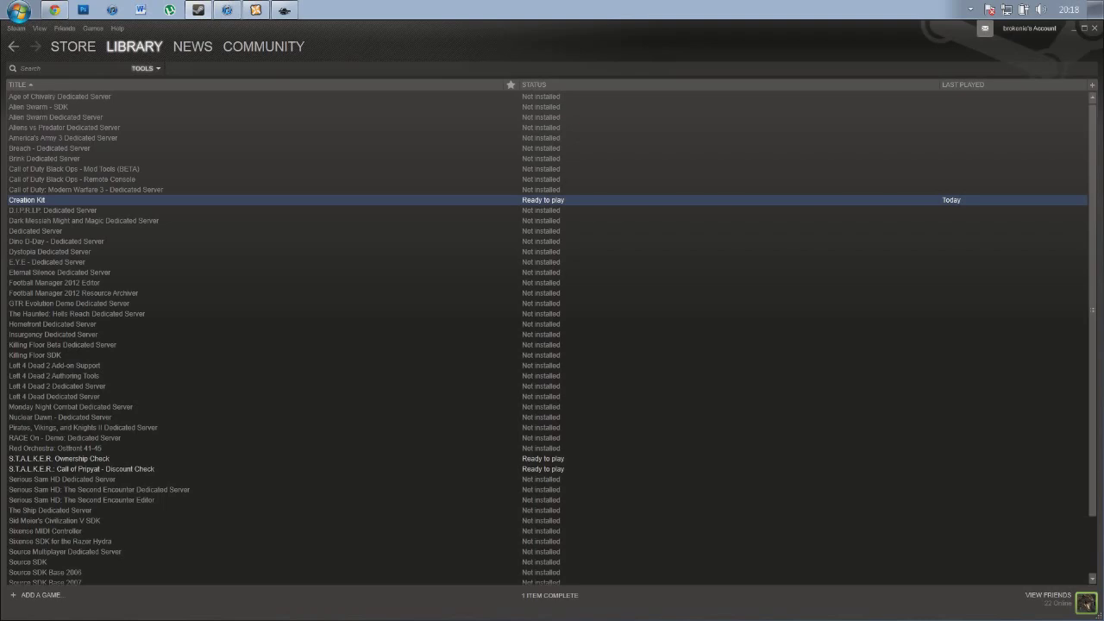
left_click(145, 68)
left_click(164, 83)
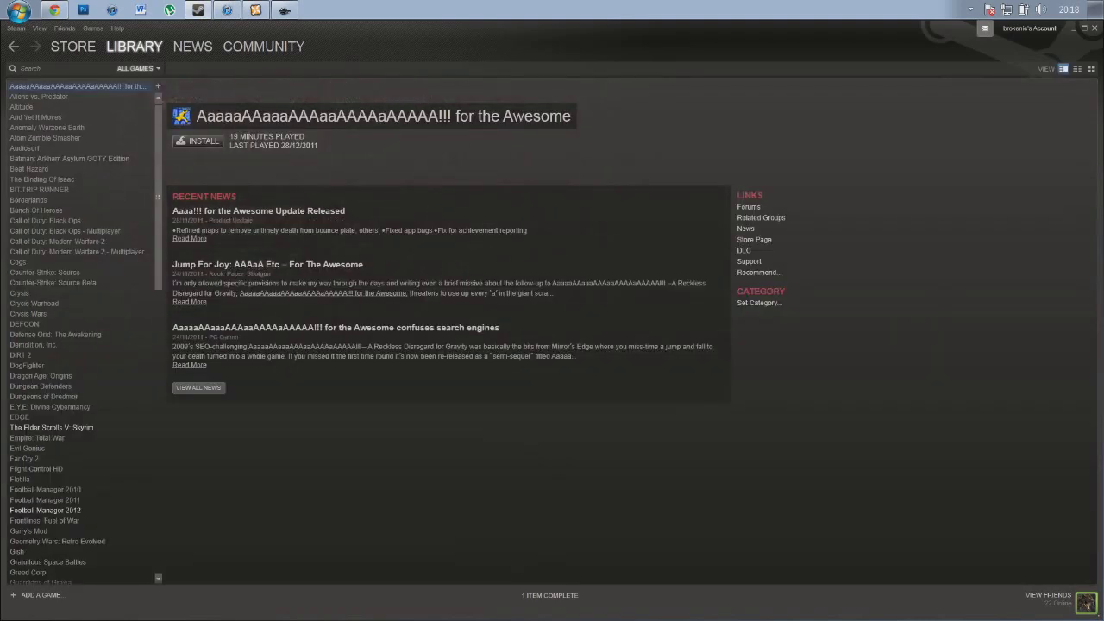
scroll(82, 332, "down", 5)
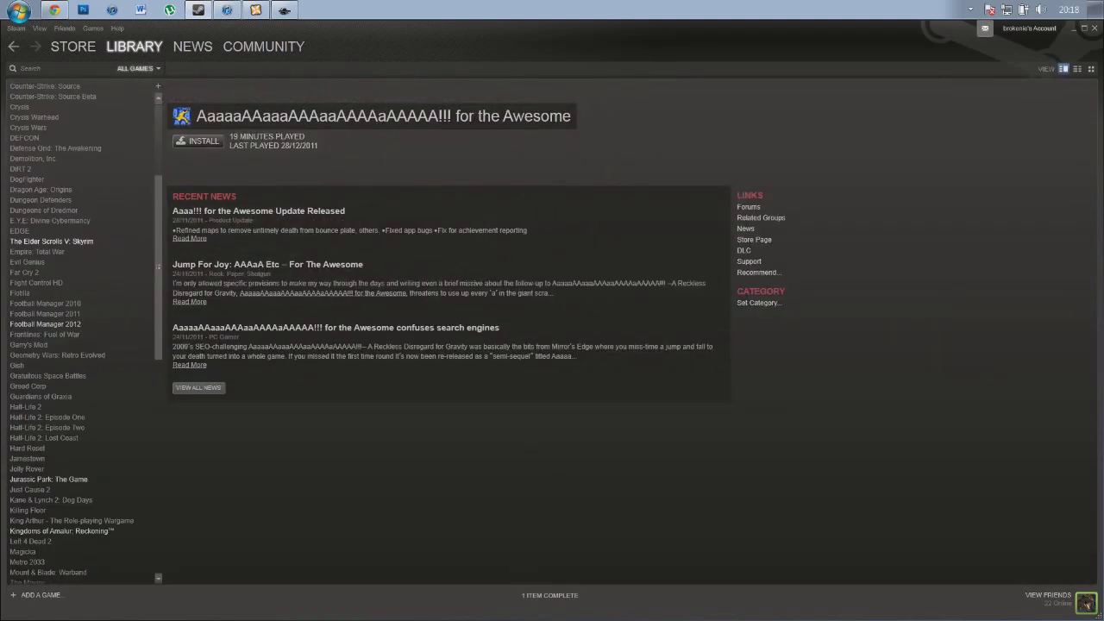
double_click(52, 241)
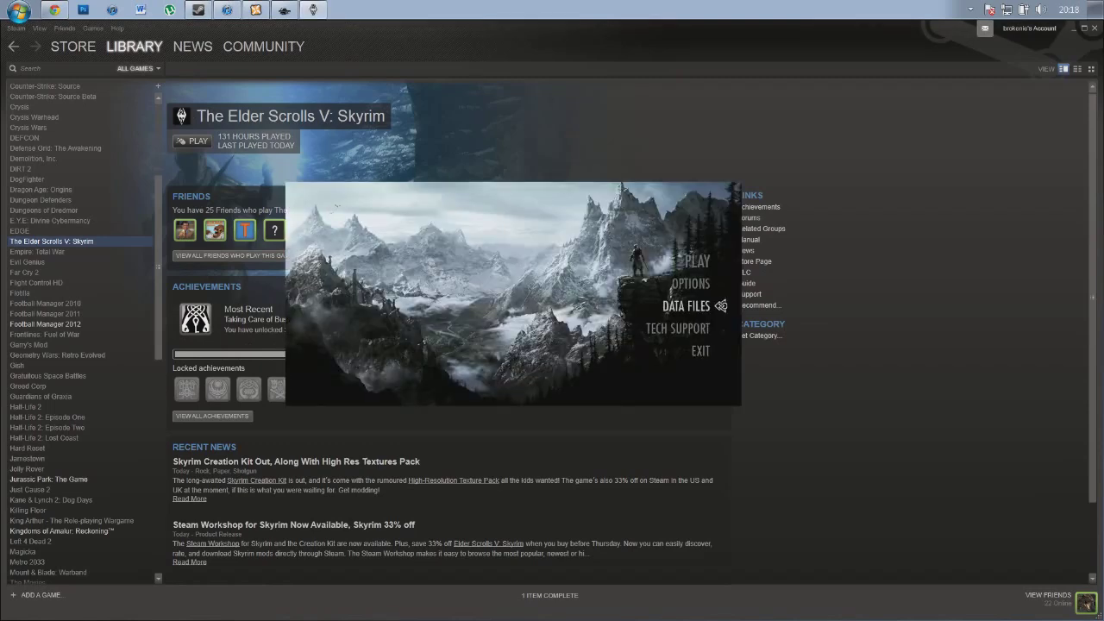
Check that Godzilla.esp is enabled in Skyrim's data files, accept the list and start the game
left_click(718, 305)
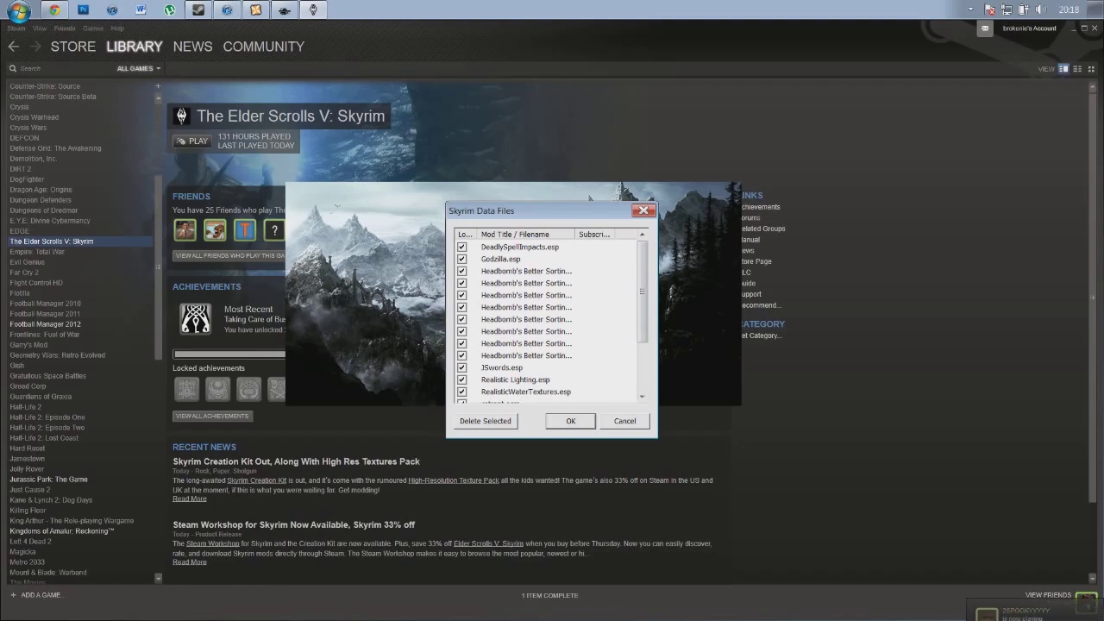
left_click(502, 259)
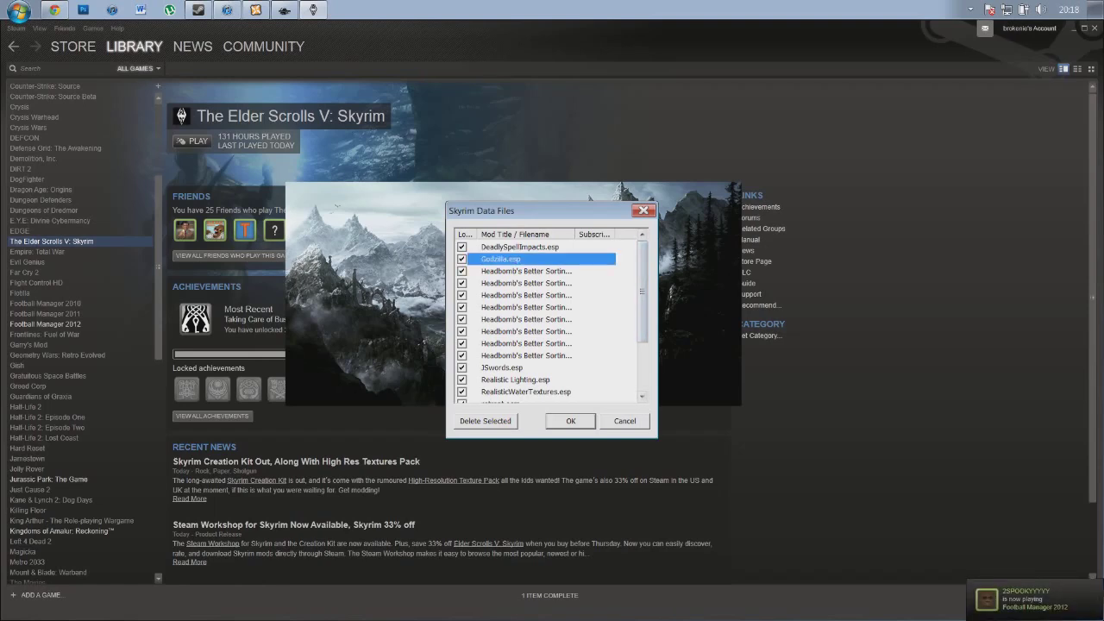
left_click_drag(478, 234, 512, 234)
scroll(552, 315, "down", 3)
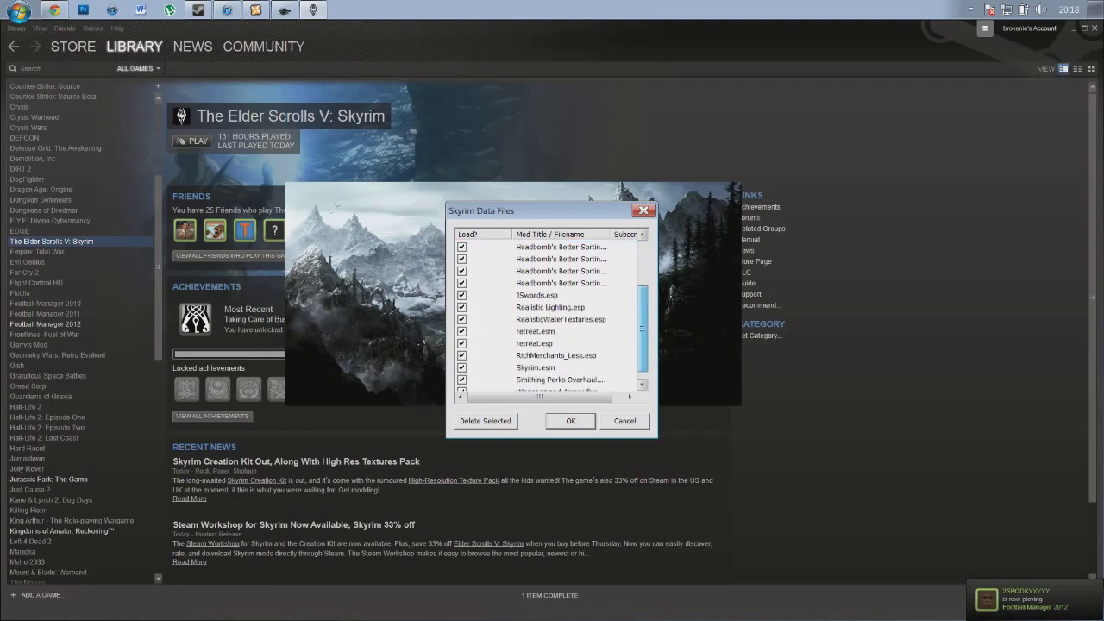
key("Return")
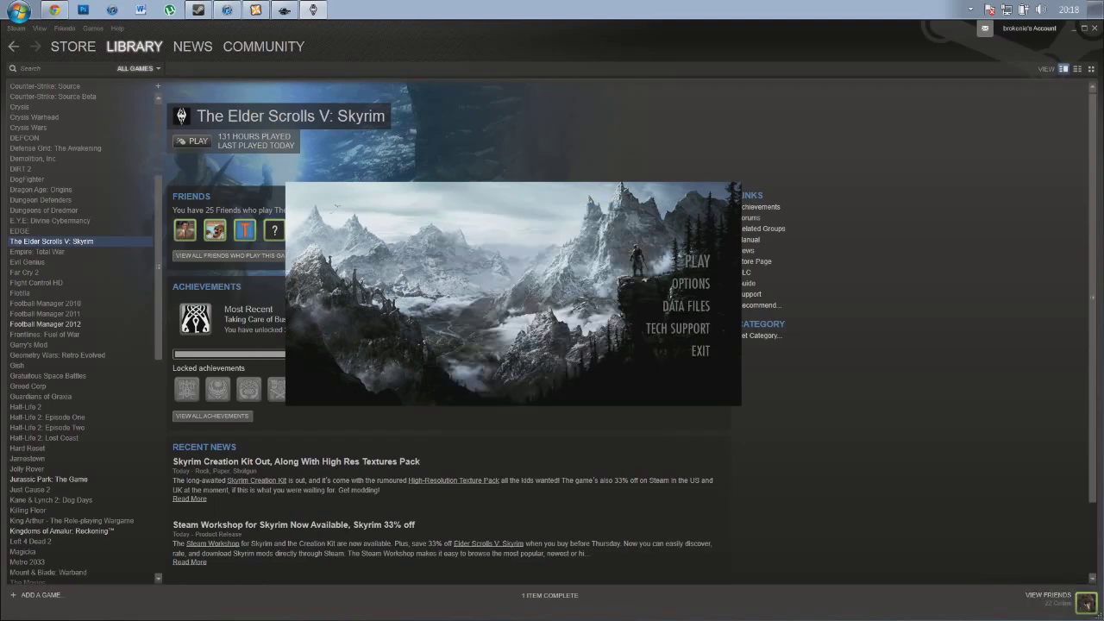
left_click(716, 260)
left_click(722, 261)
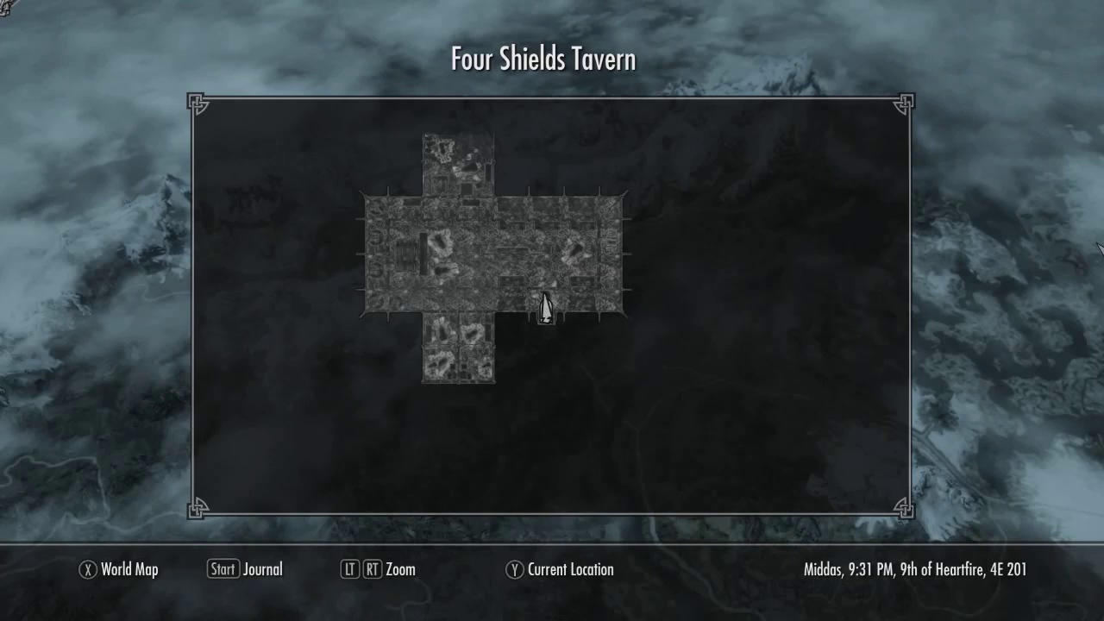
Close the Four Shields Tavern map and walk past the fire pit towards the bar counter, up to the Godzilla NPC
key("Tab")
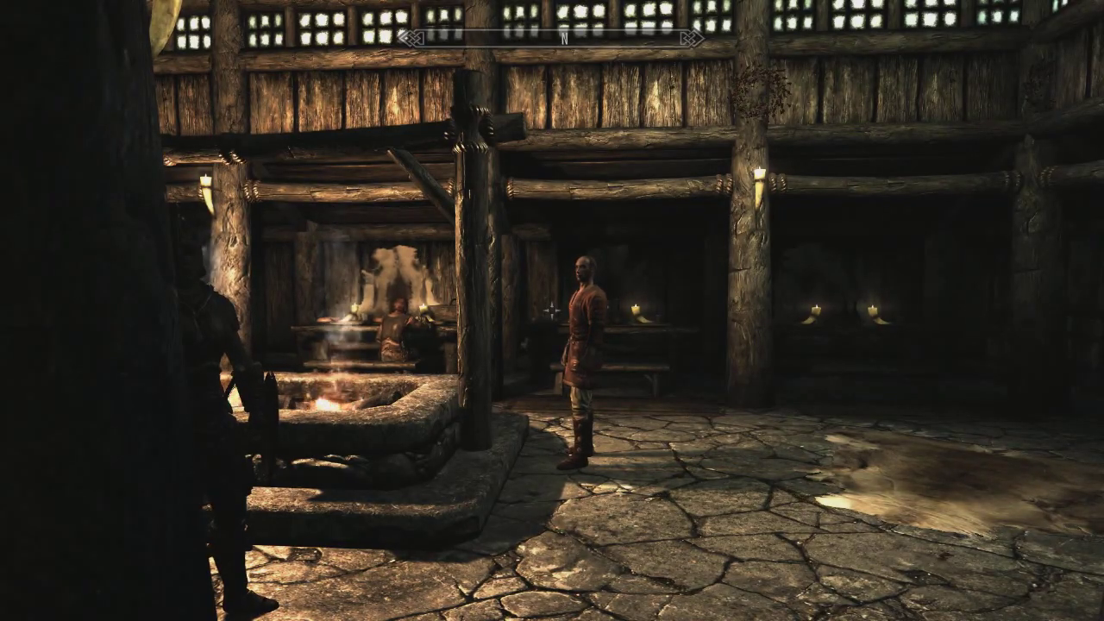
key("w")
key("w")
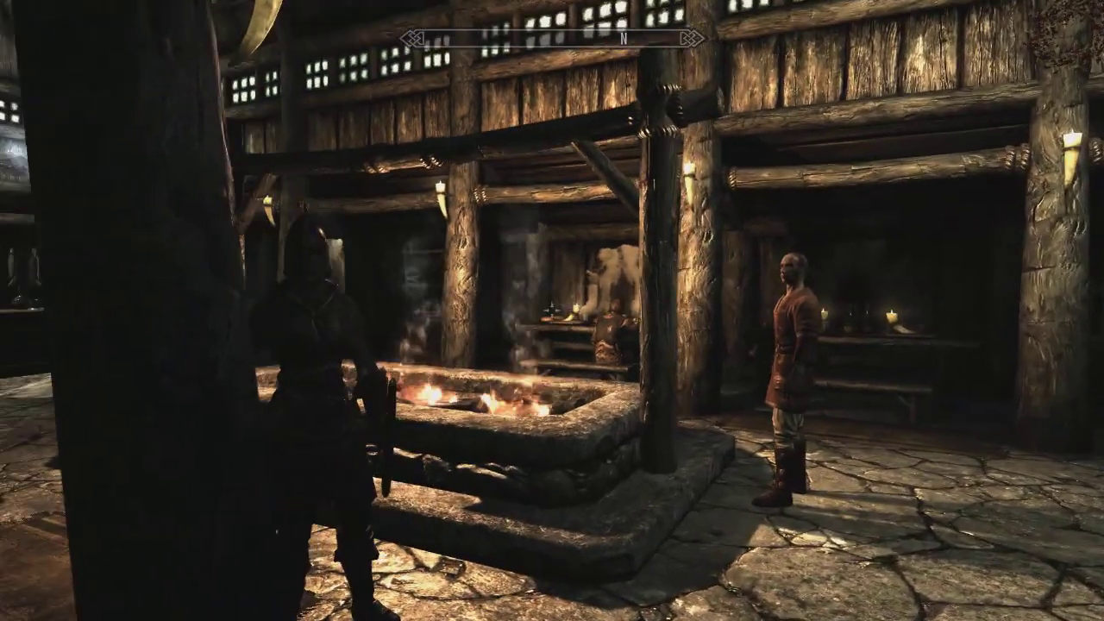
key("w")
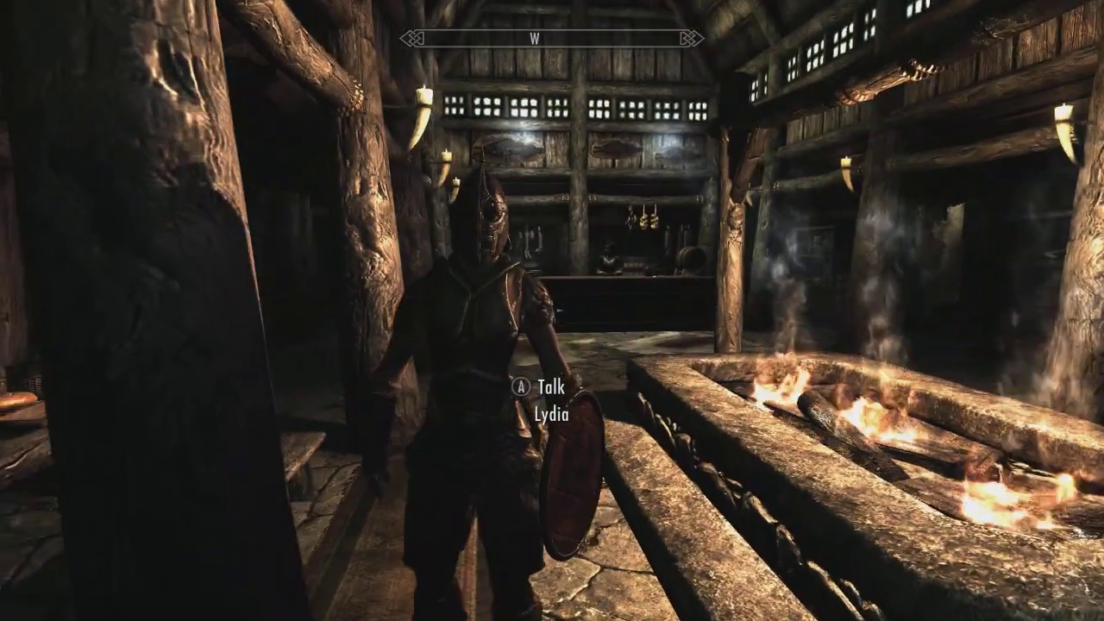
key("w")
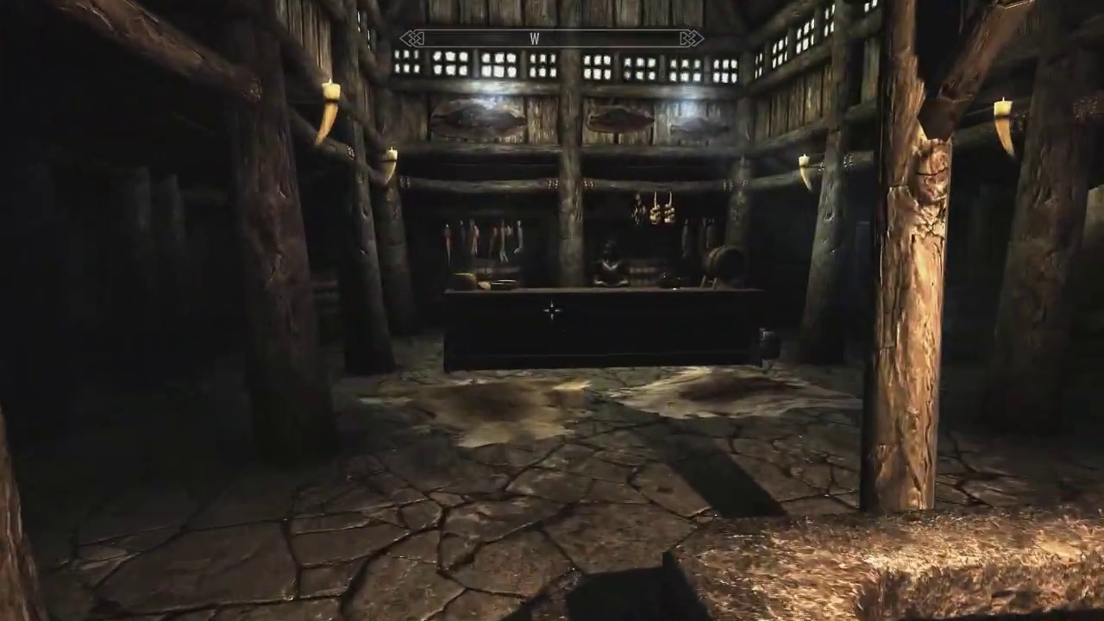
key("w")
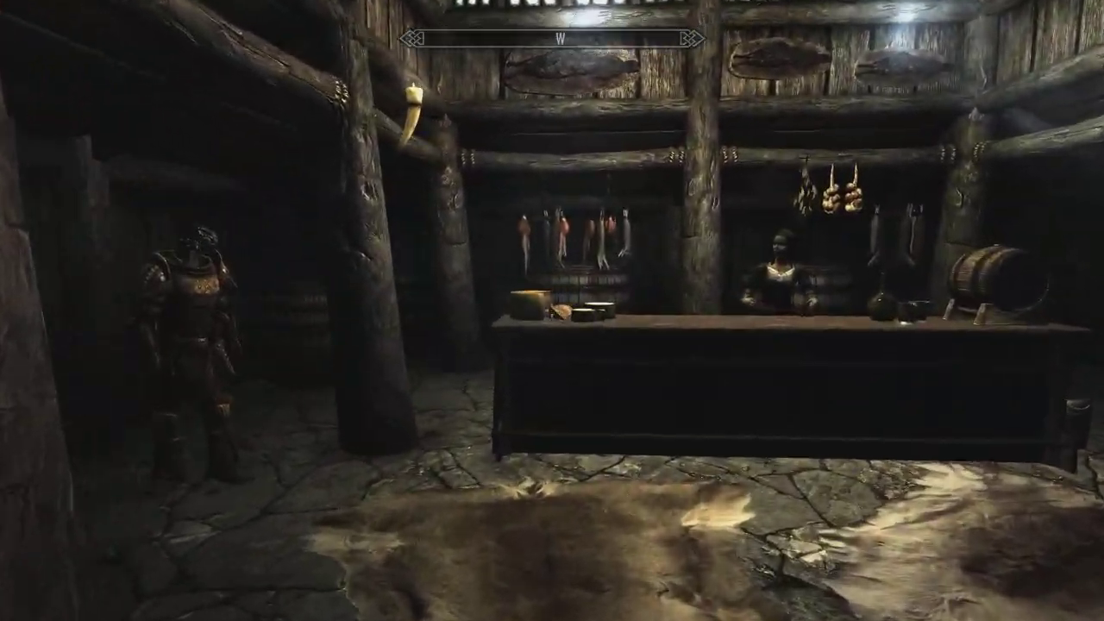
key("w")
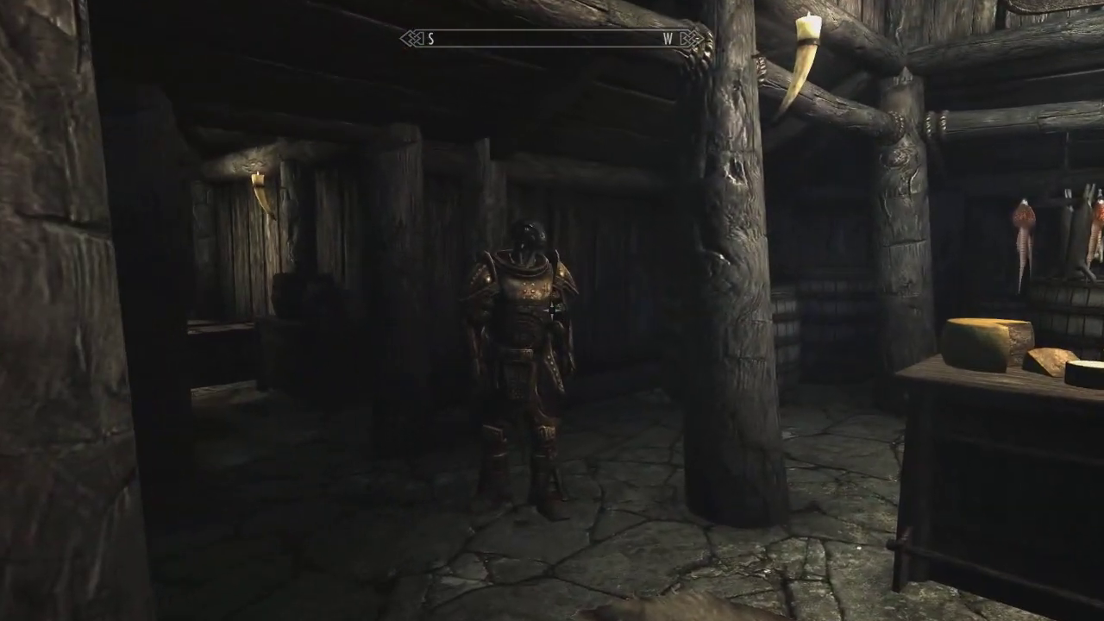
key("w")
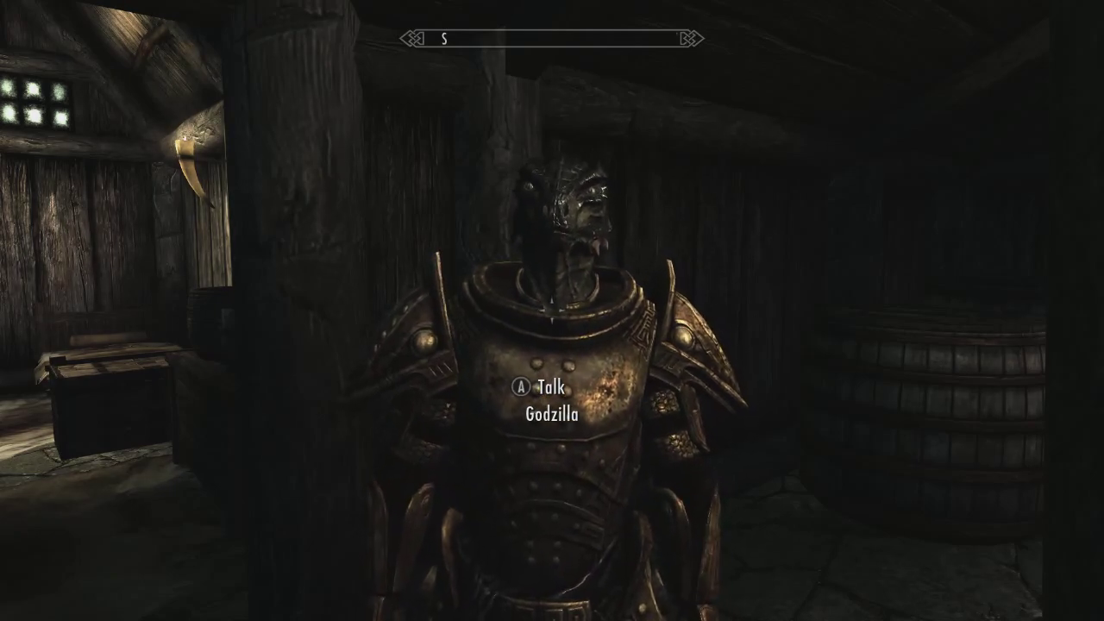
Circle around Godzilla to examine the NPC's face, armor and tail from the front and back, and step away towards the bar counter
key("a")
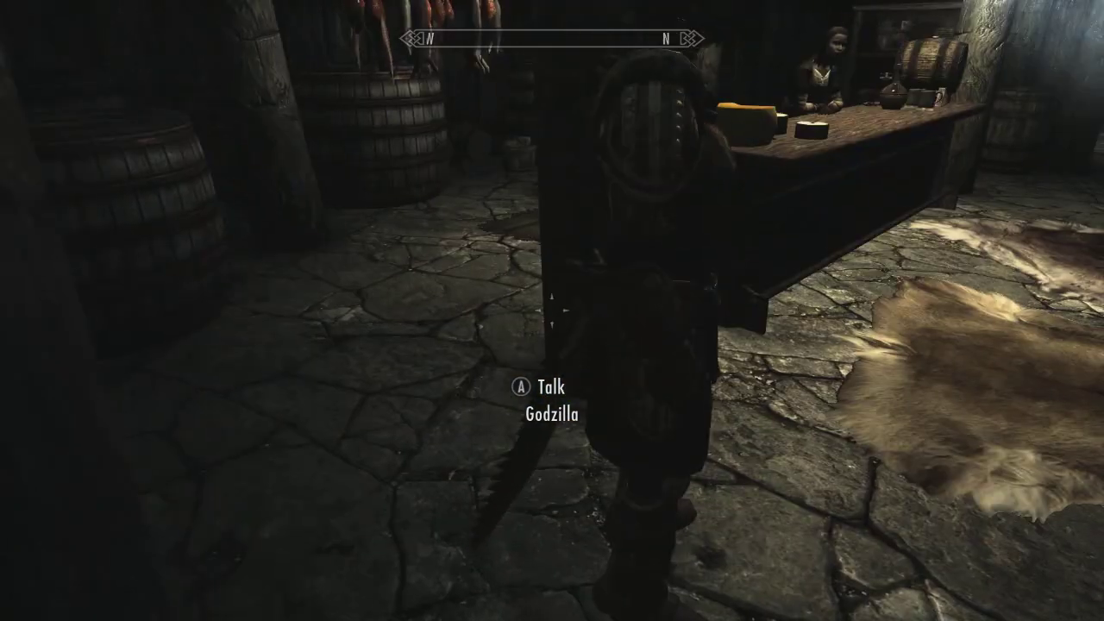
key("d")
key("d")
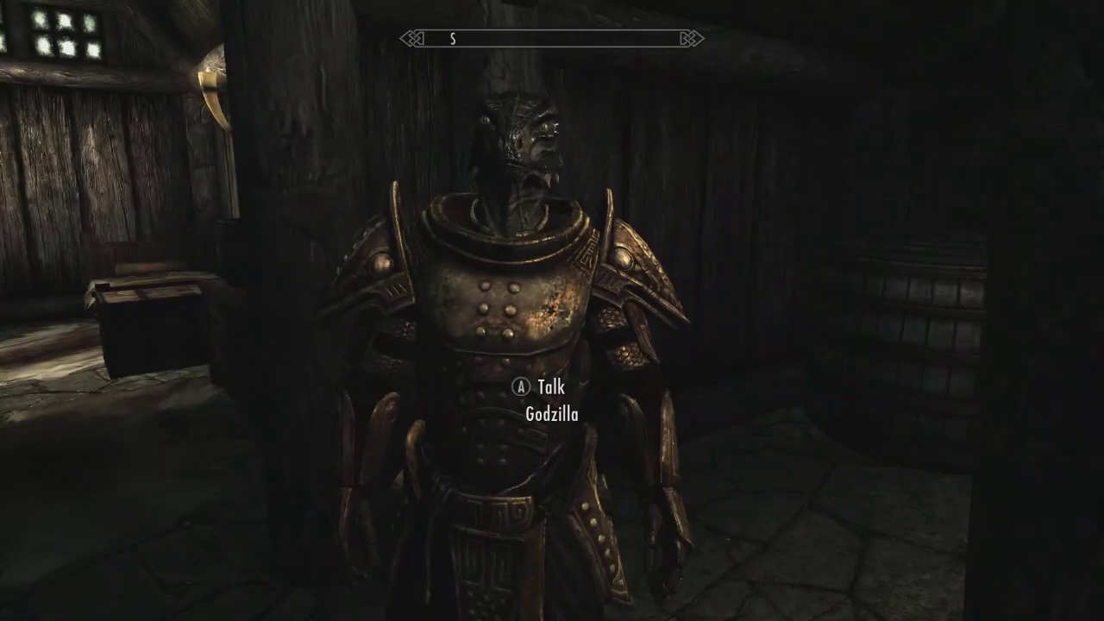
key("s")
key("d")
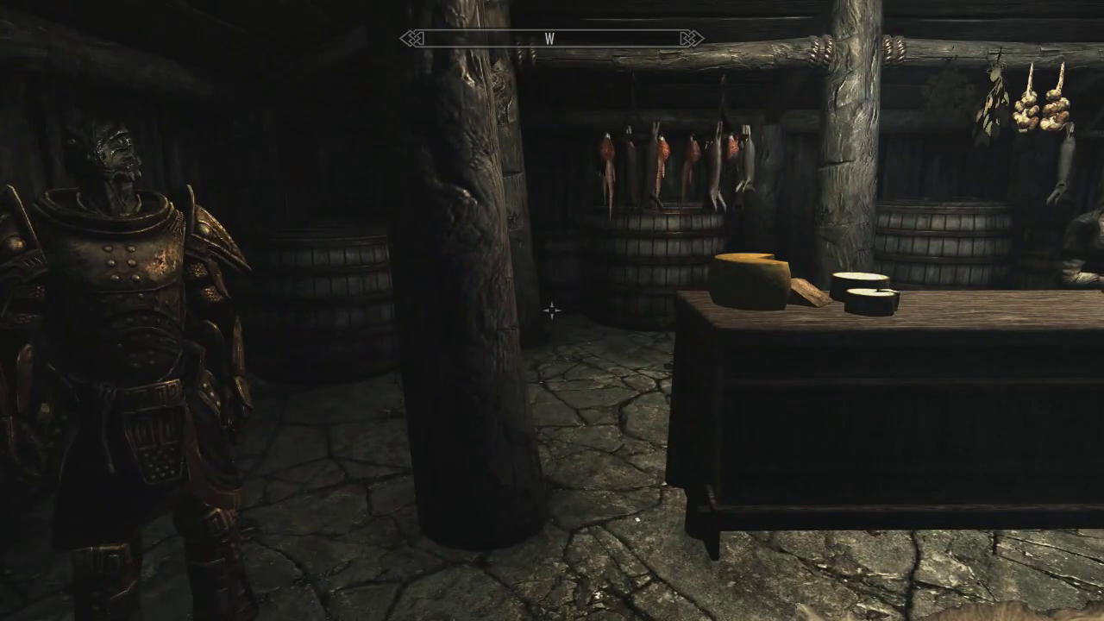